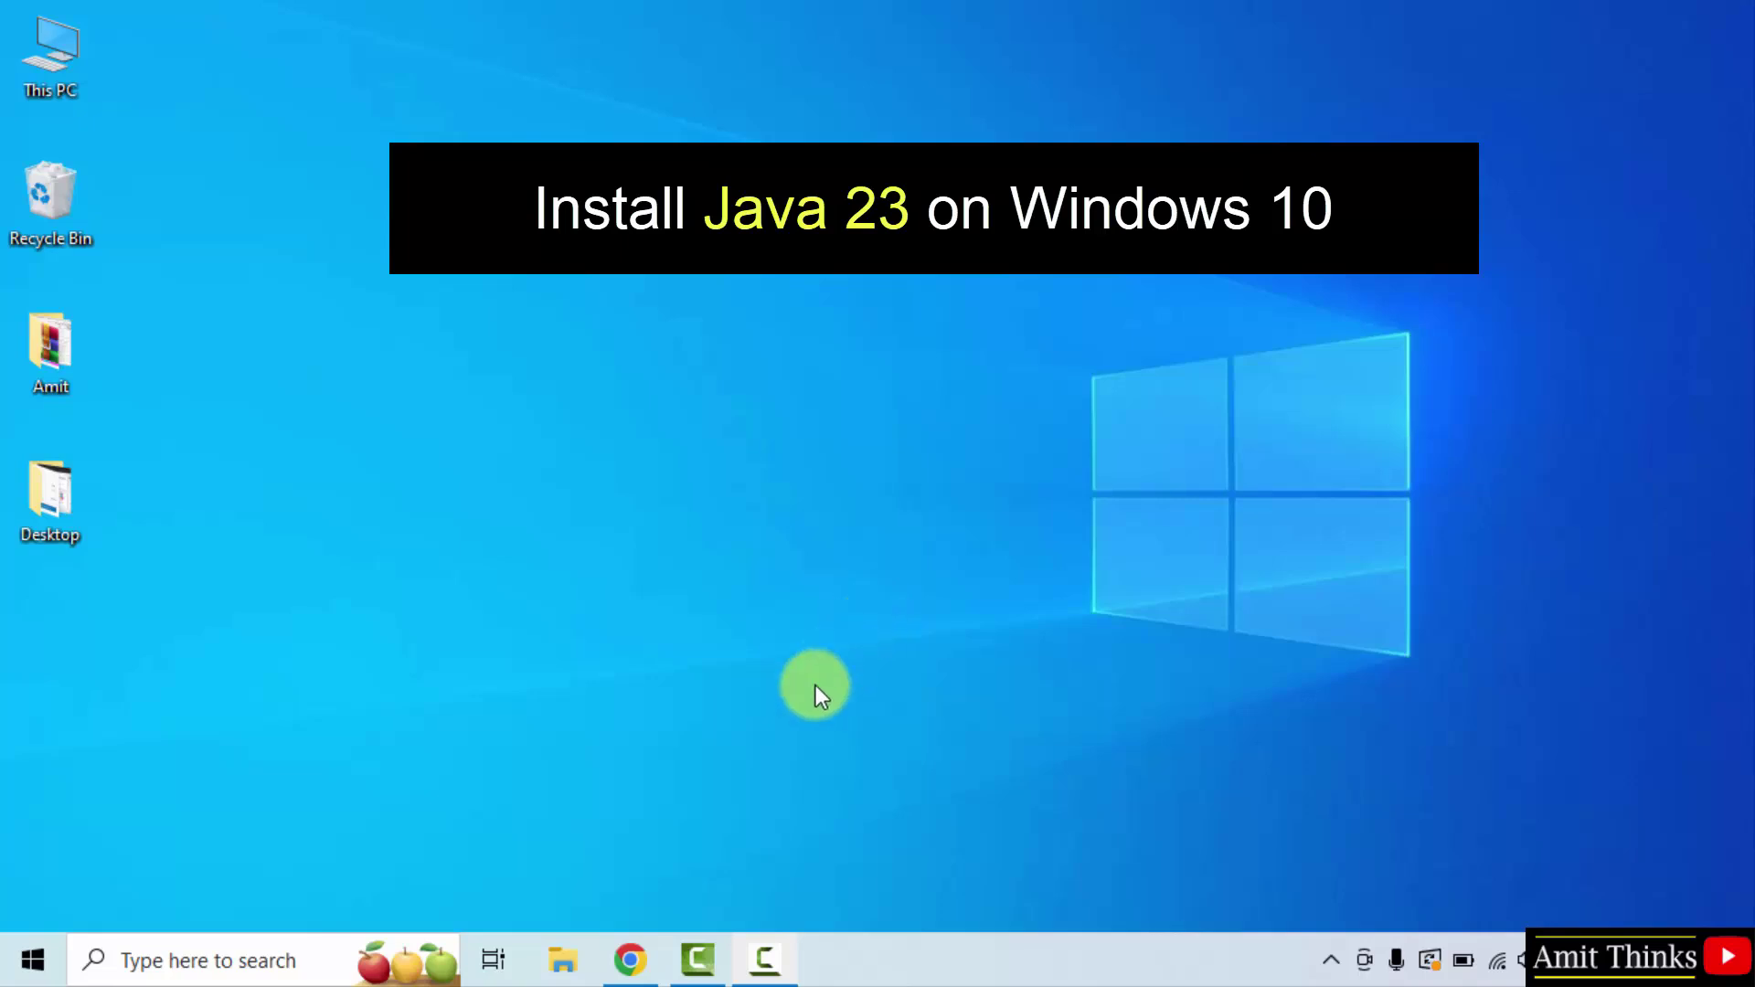
- Launch Chrome and run a Google search for 'oracle java'
left_click(630, 960)
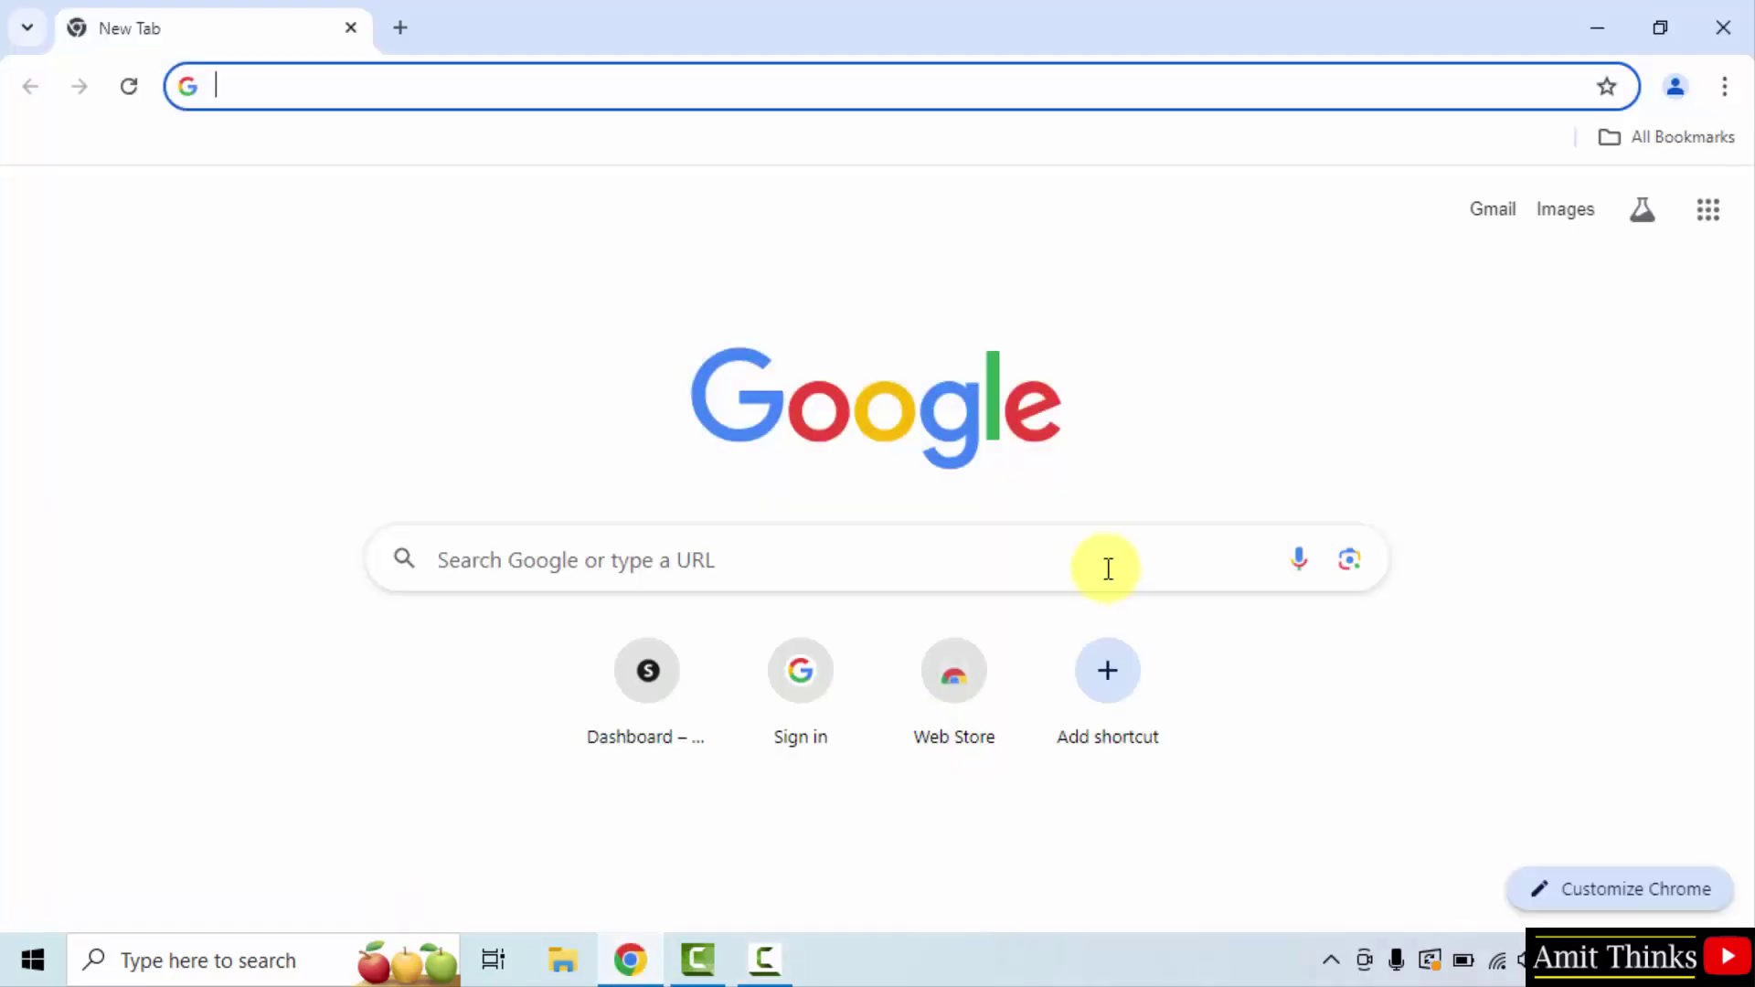
left_click(924, 554)
type("oracle")
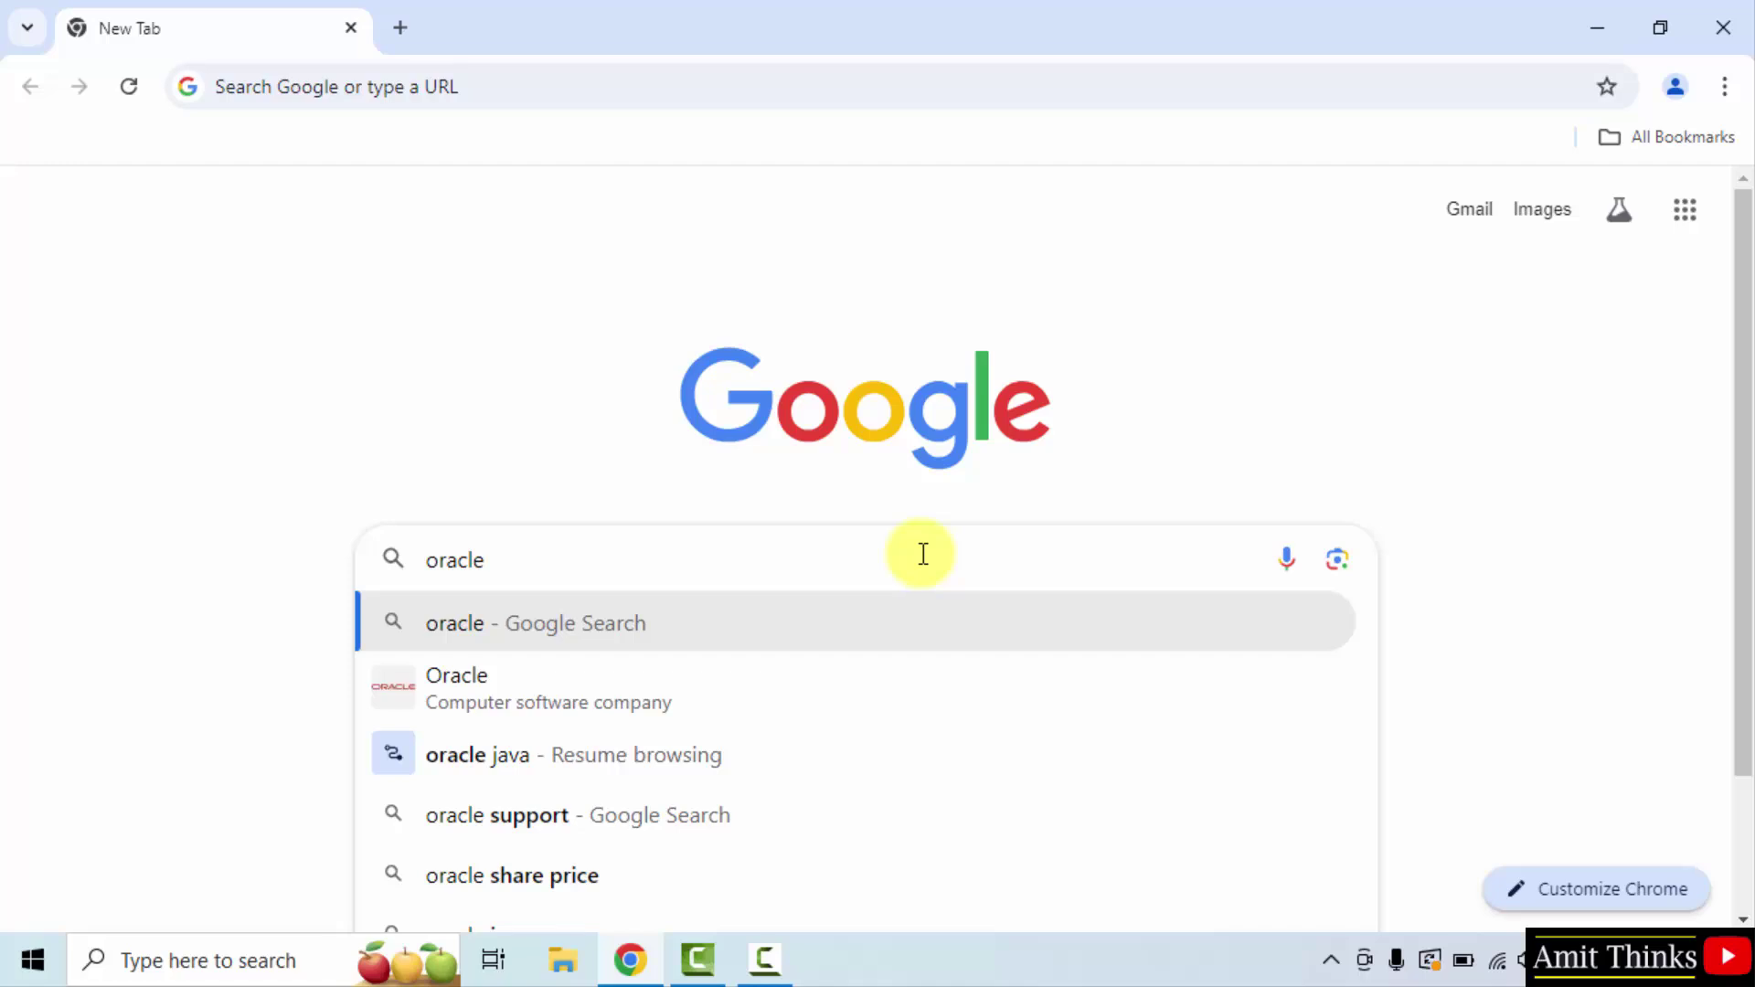
type(" java")
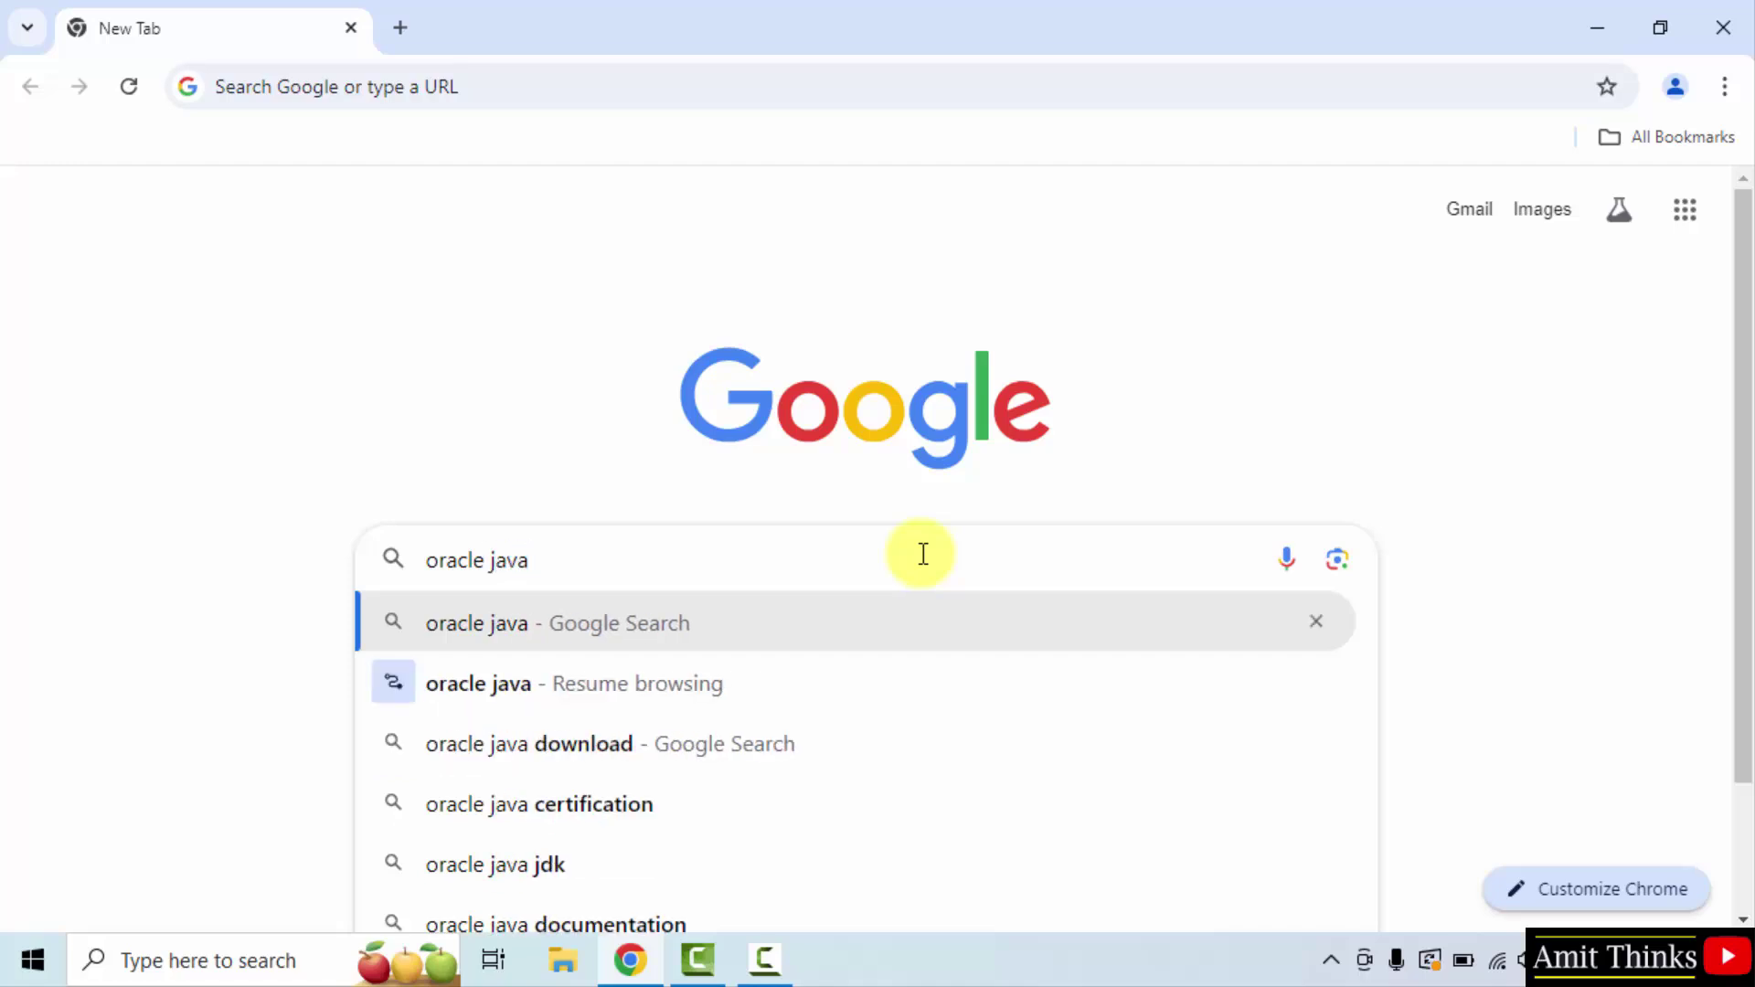
key("Return")
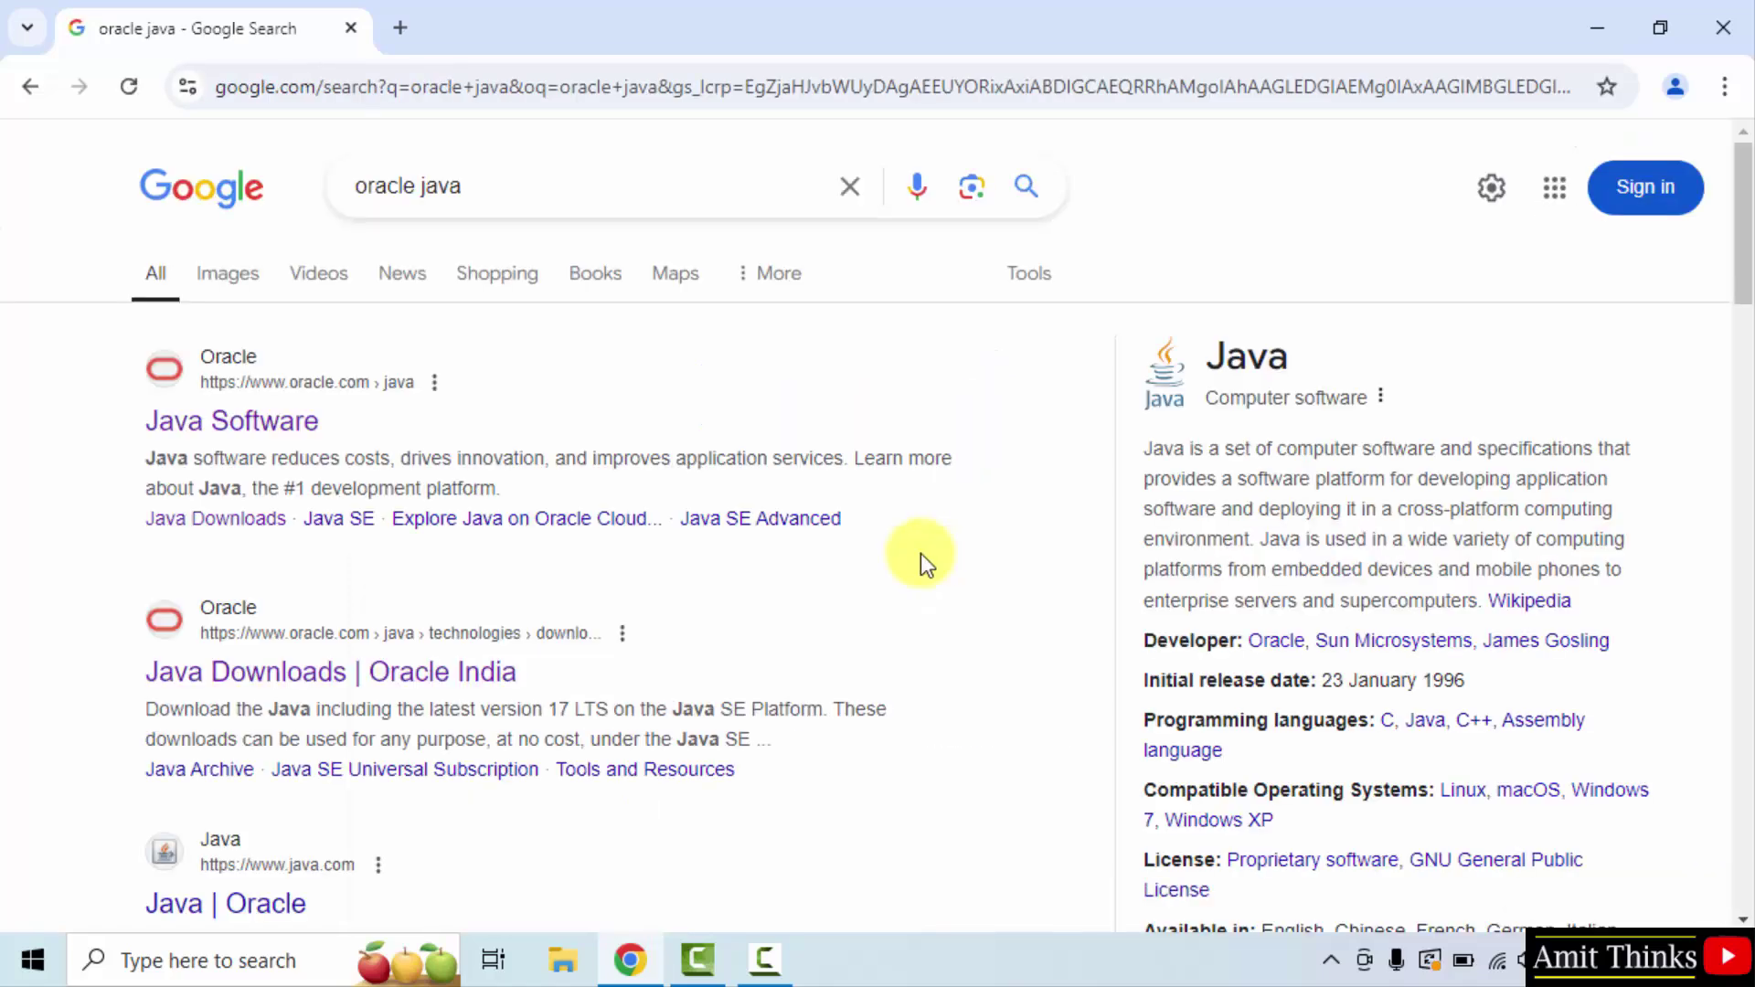
- Go from Oracle's Java Software page to the JDK 23 Windows downloads
left_click(302, 424)
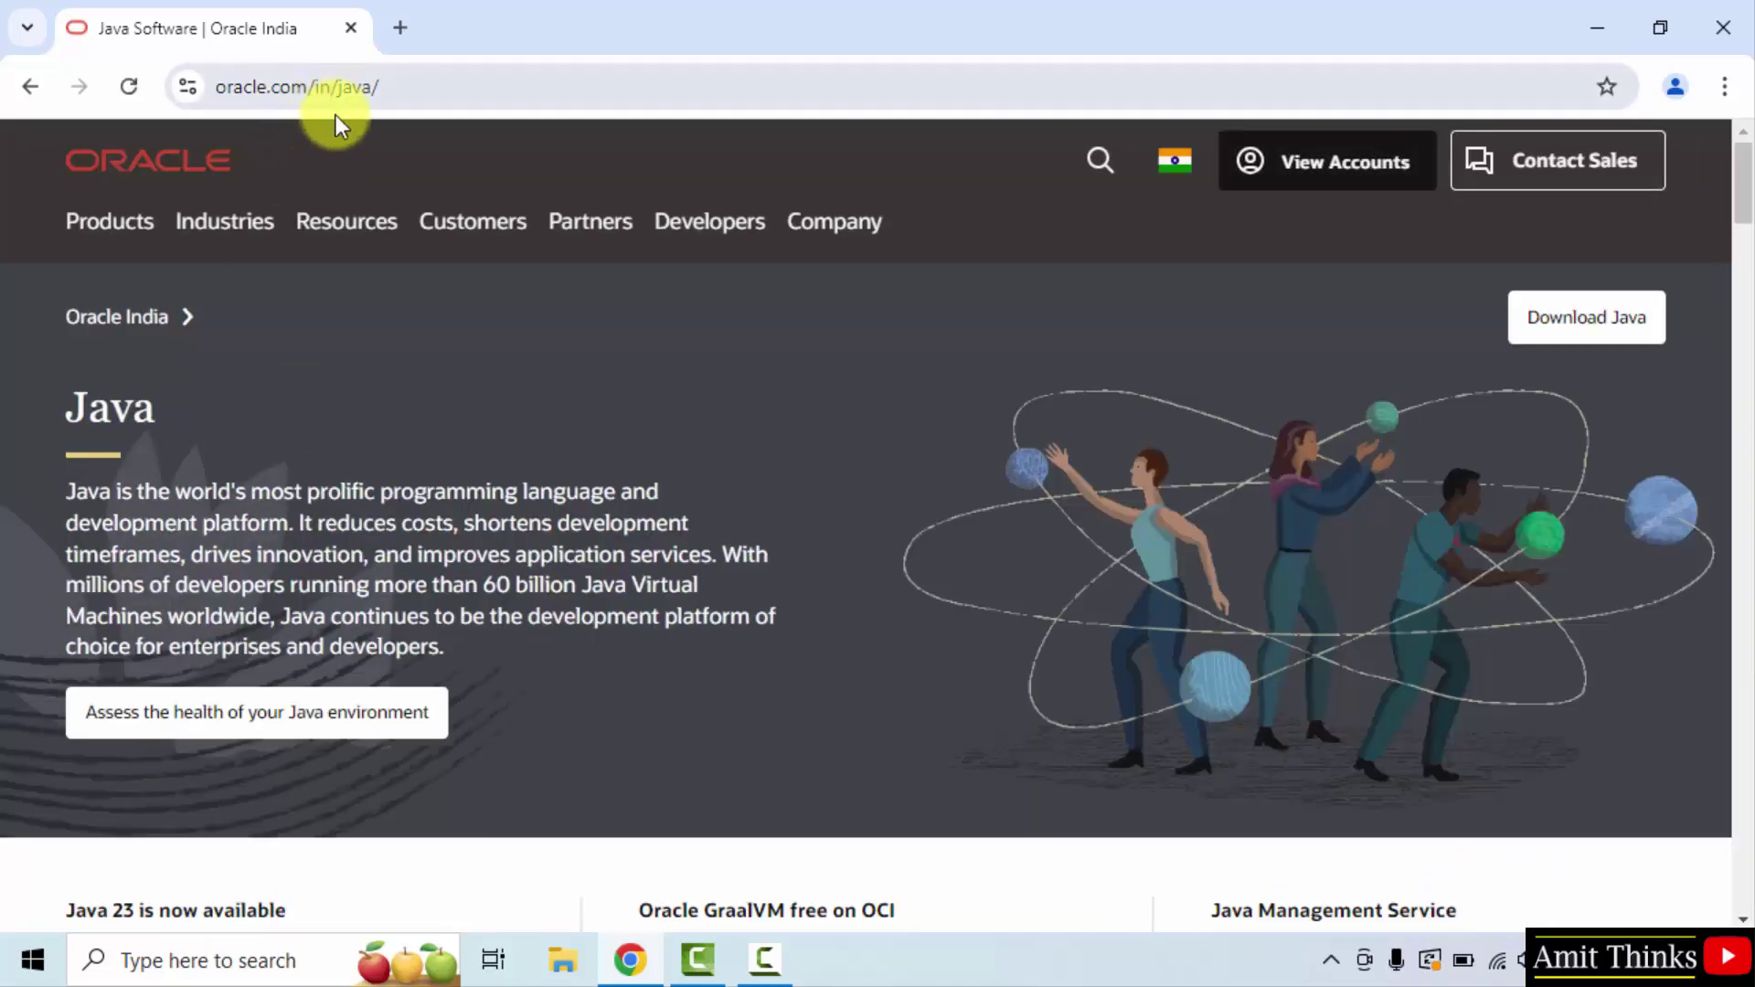
left_click(1608, 346)
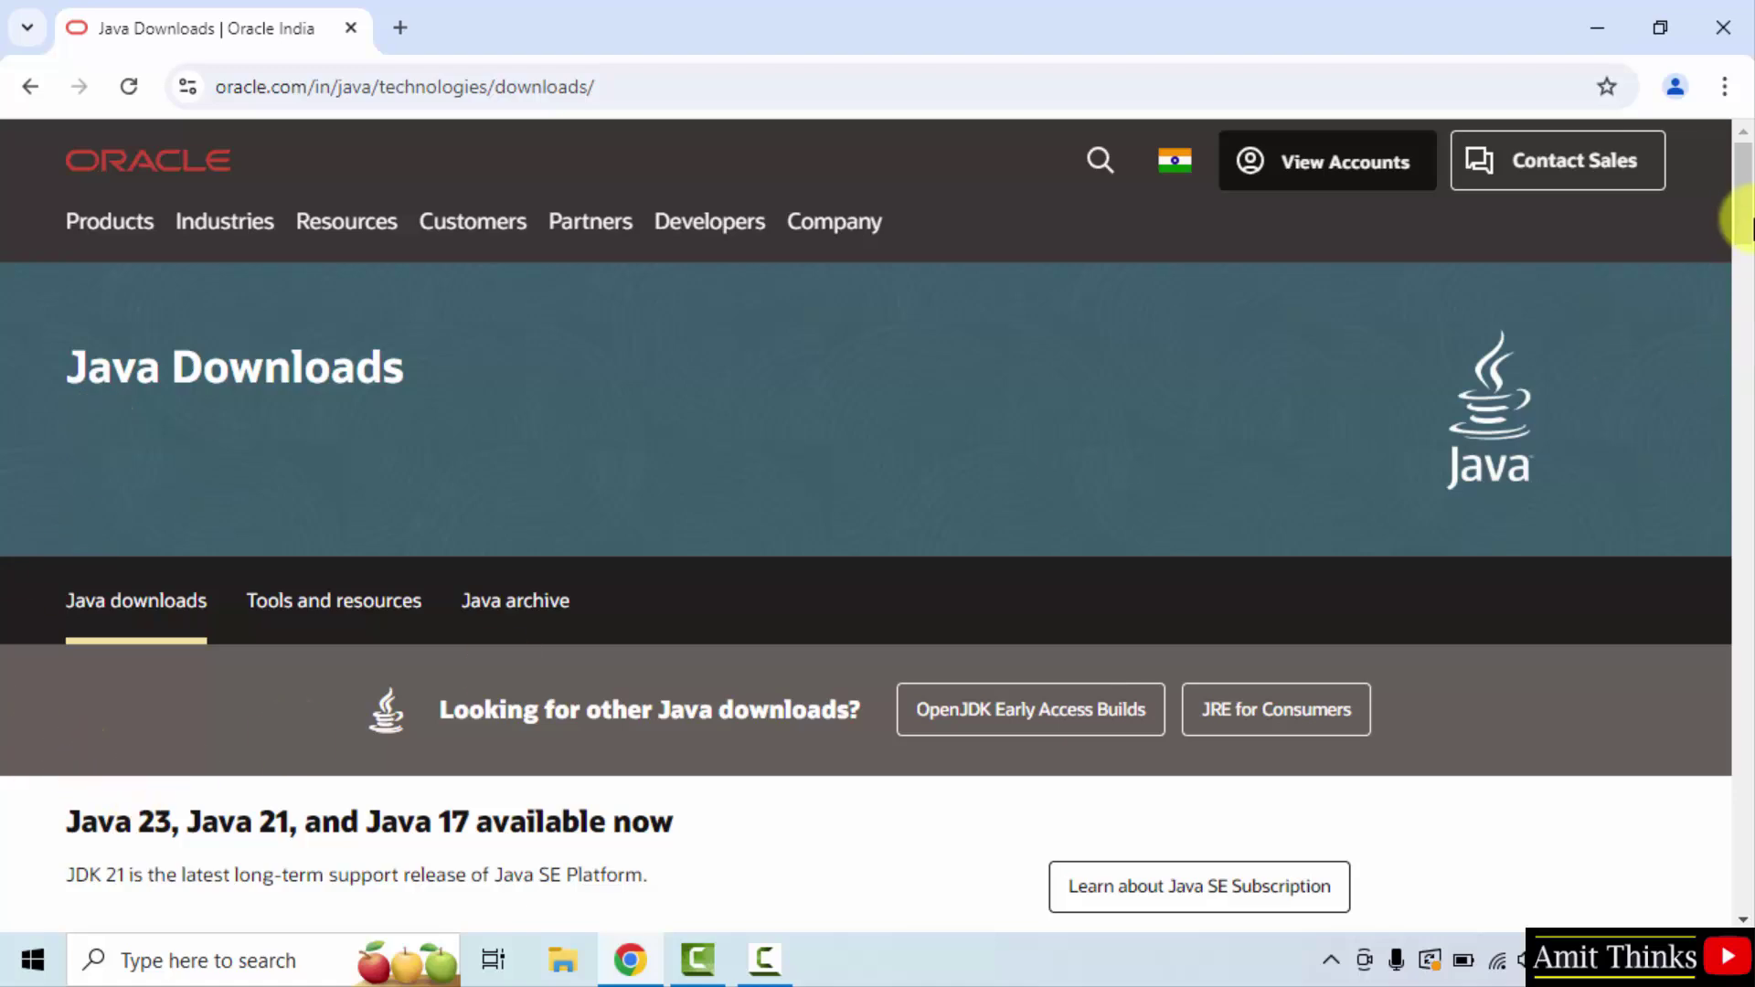
left_click_drag(1743, 228, 1748, 291)
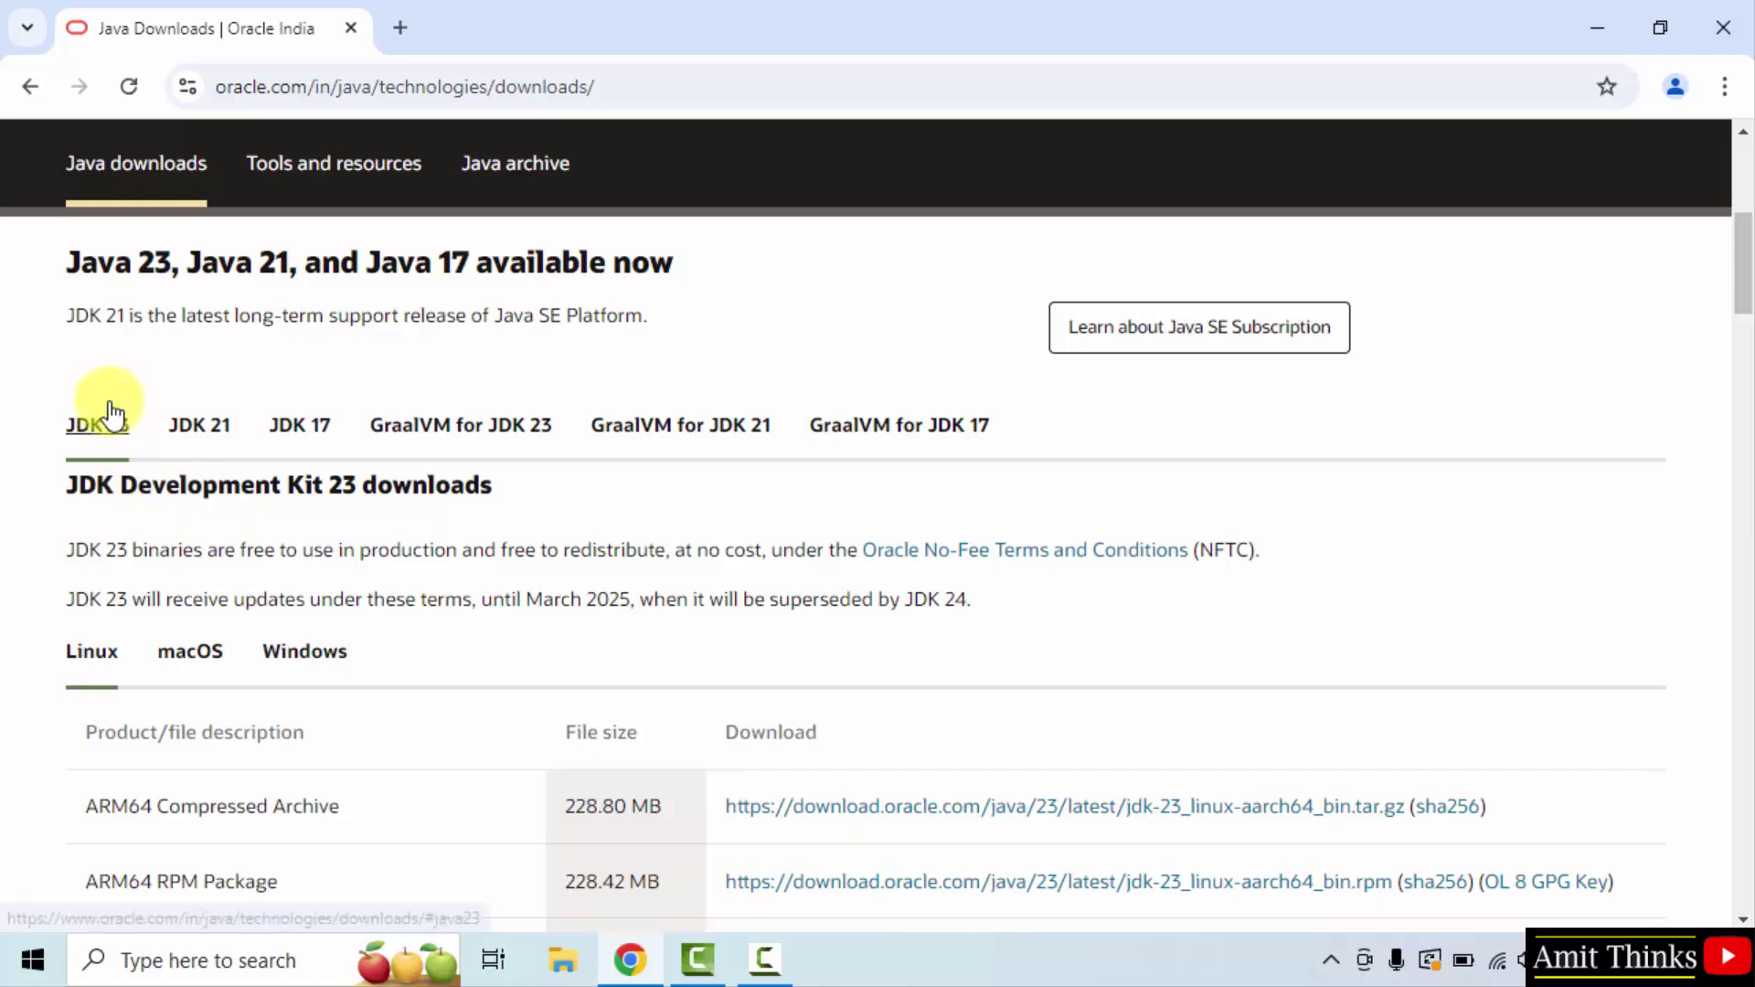
left_click(331, 670)
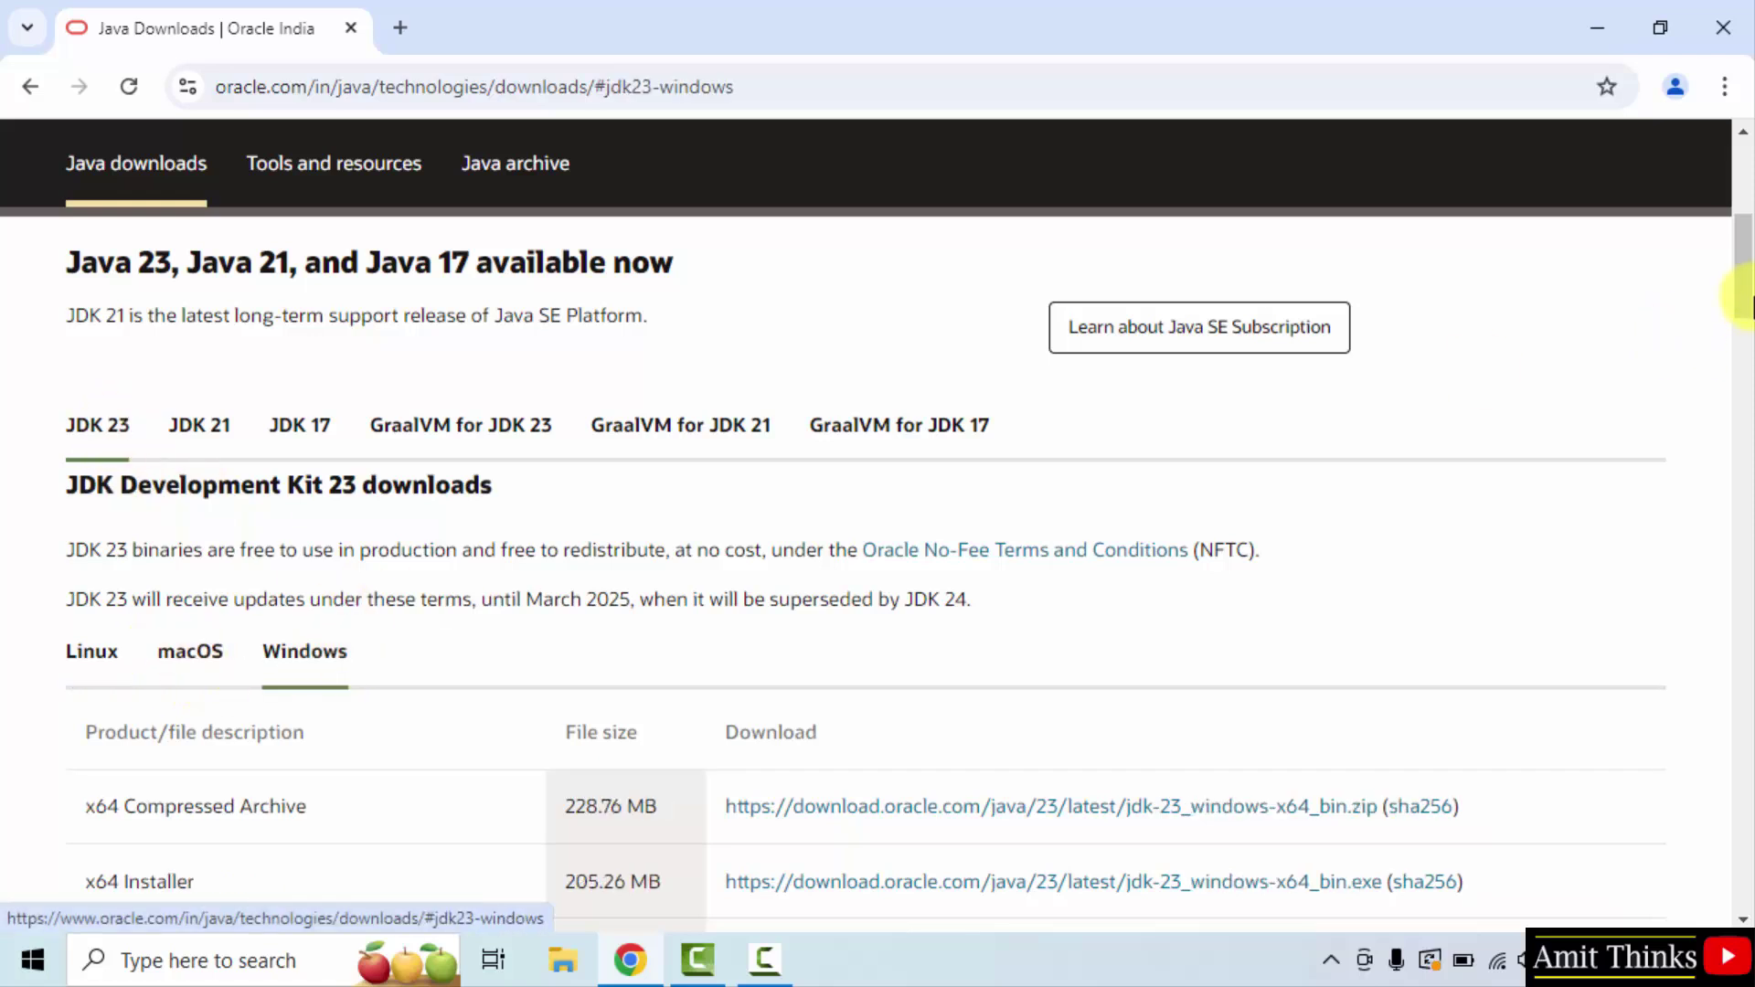
- Download the 205.26 MB JDK 23 x64 Installer .exe
left_click_drag(1743, 274, 1747, 352)
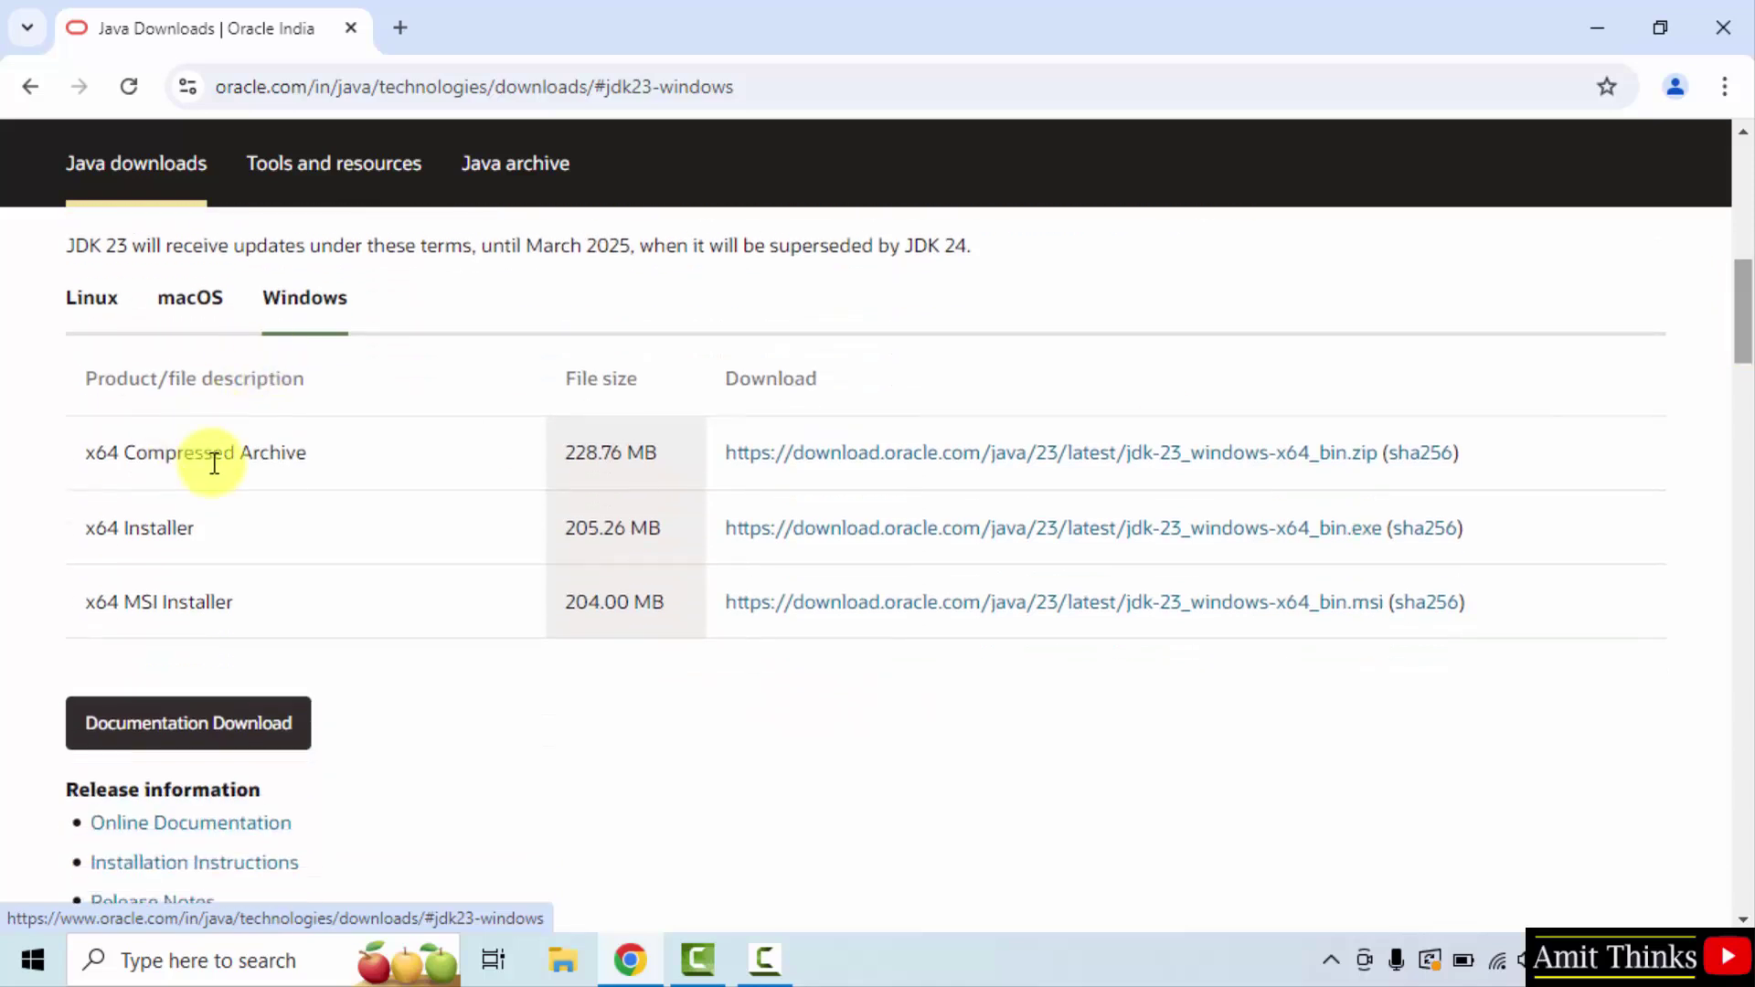
double_click(169, 526)
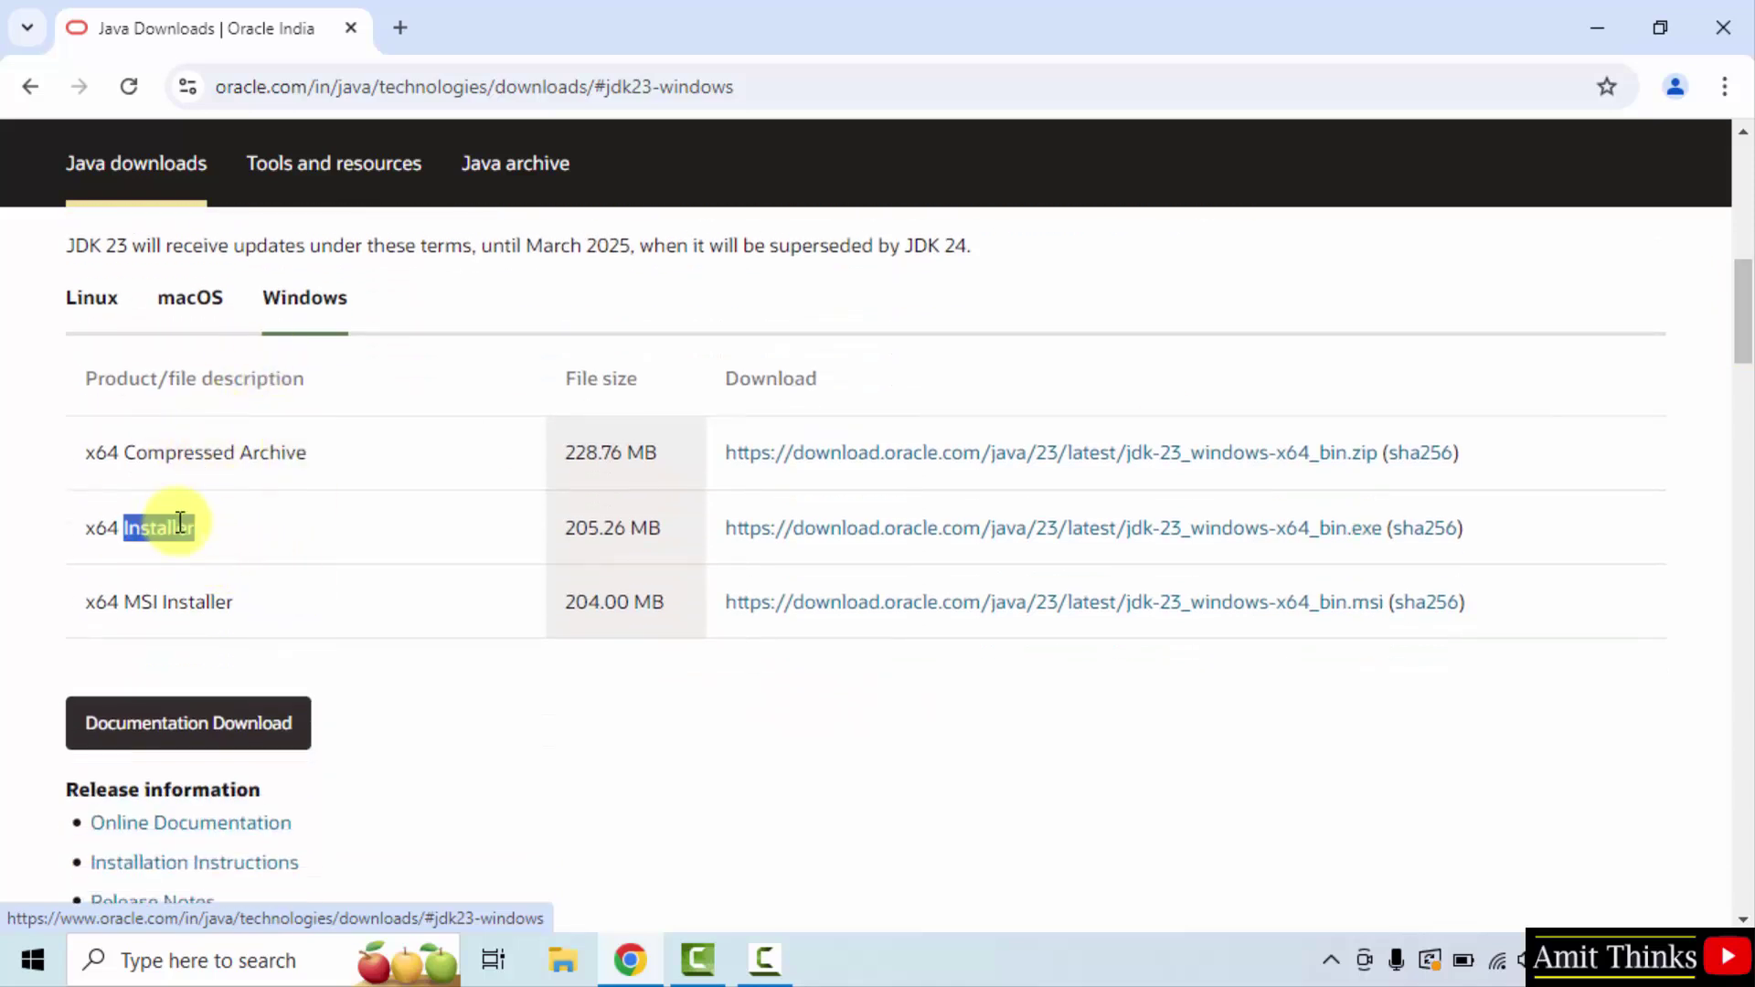
double_click(599, 530)
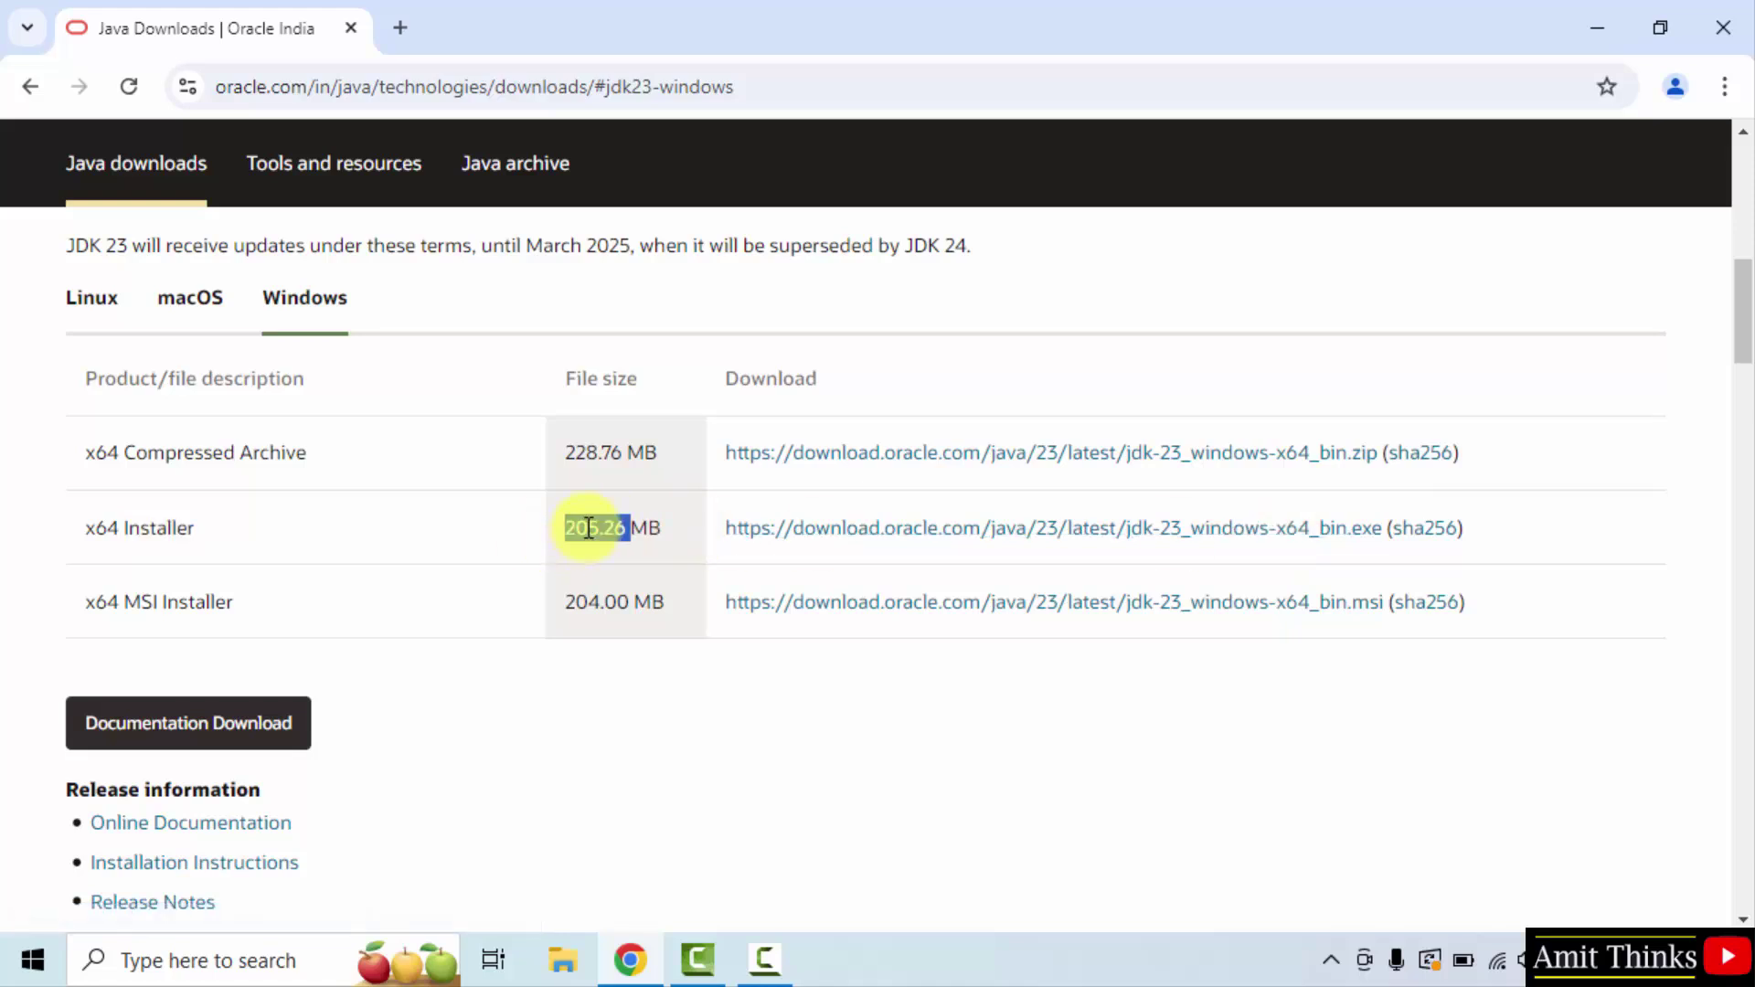
left_click(1253, 541)
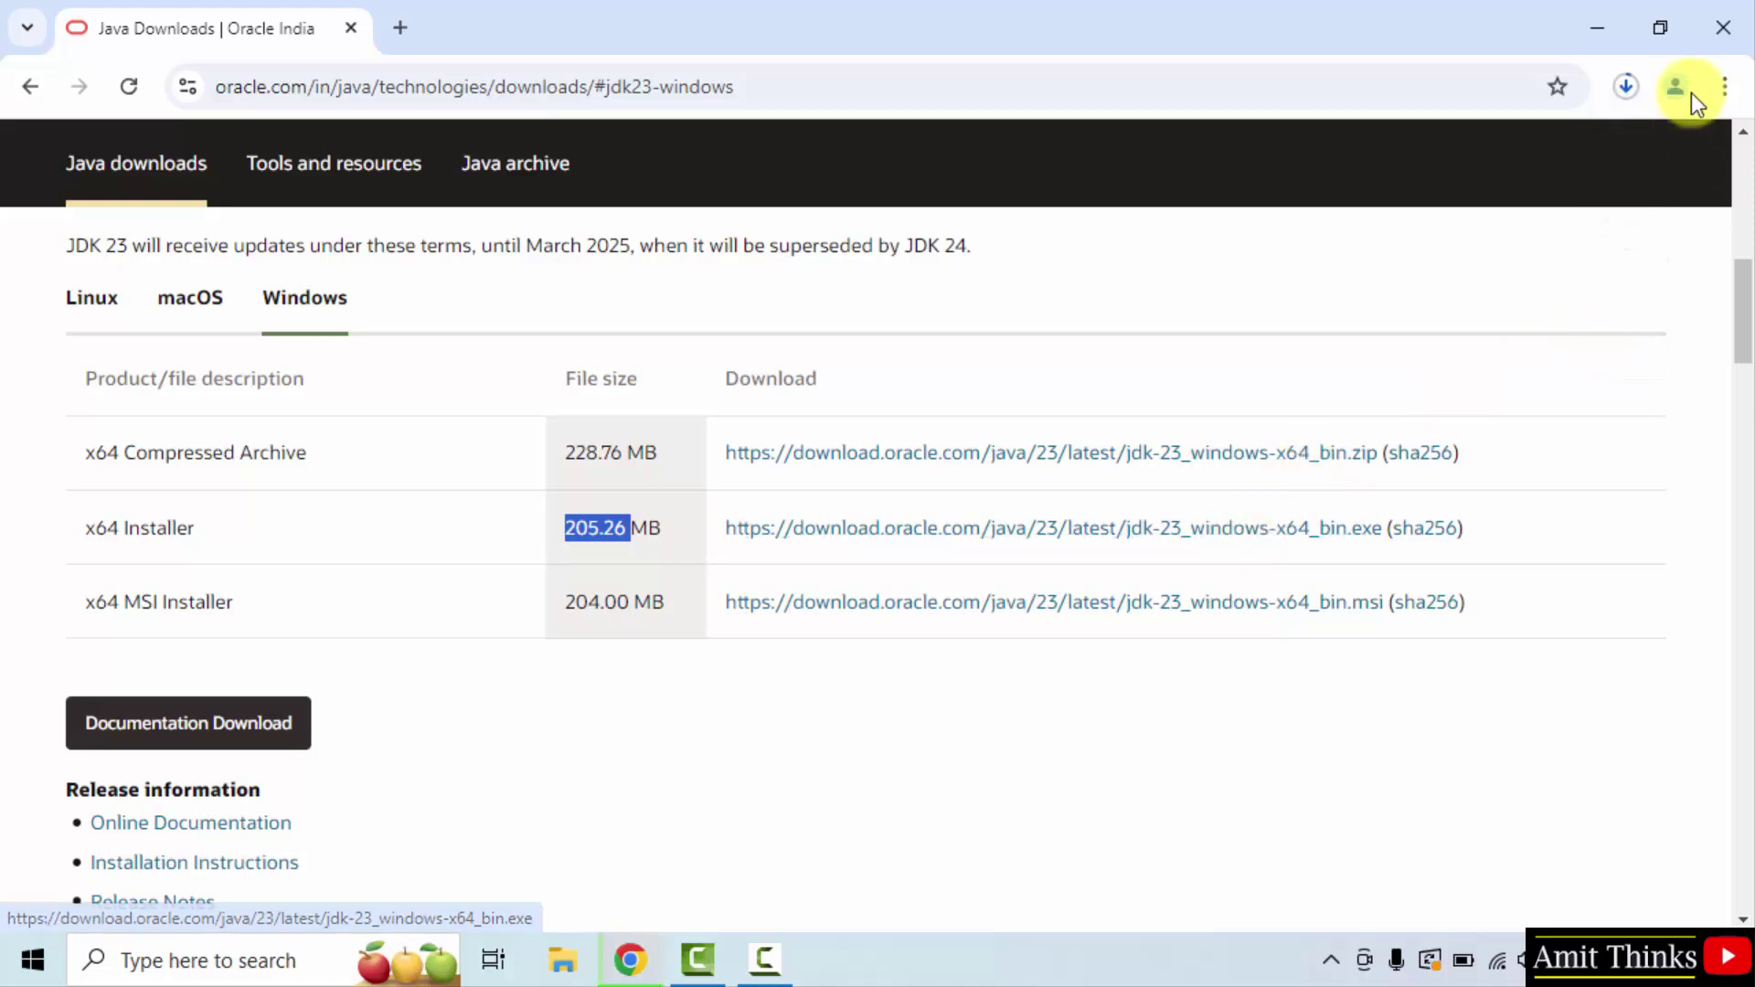
- Run jdk-23_windows-x64_bin.exe from Chrome's downloads and minimize Chrome
left_click(1629, 87)
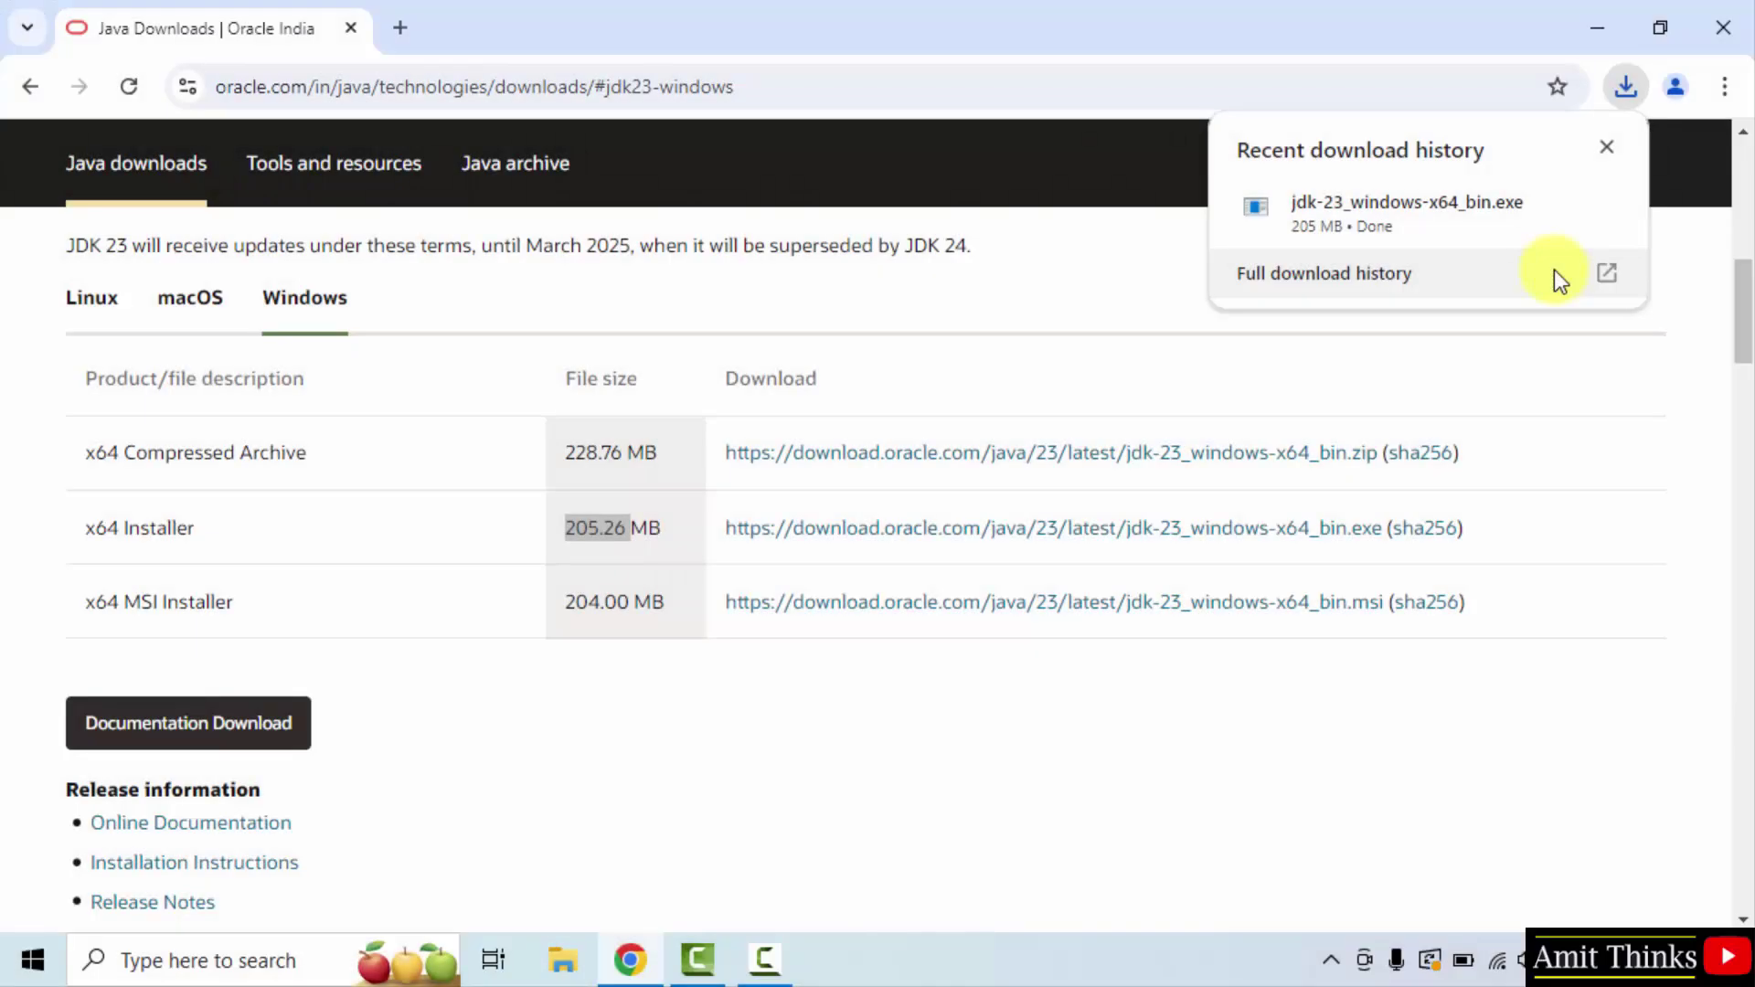
right_click(1501, 228)
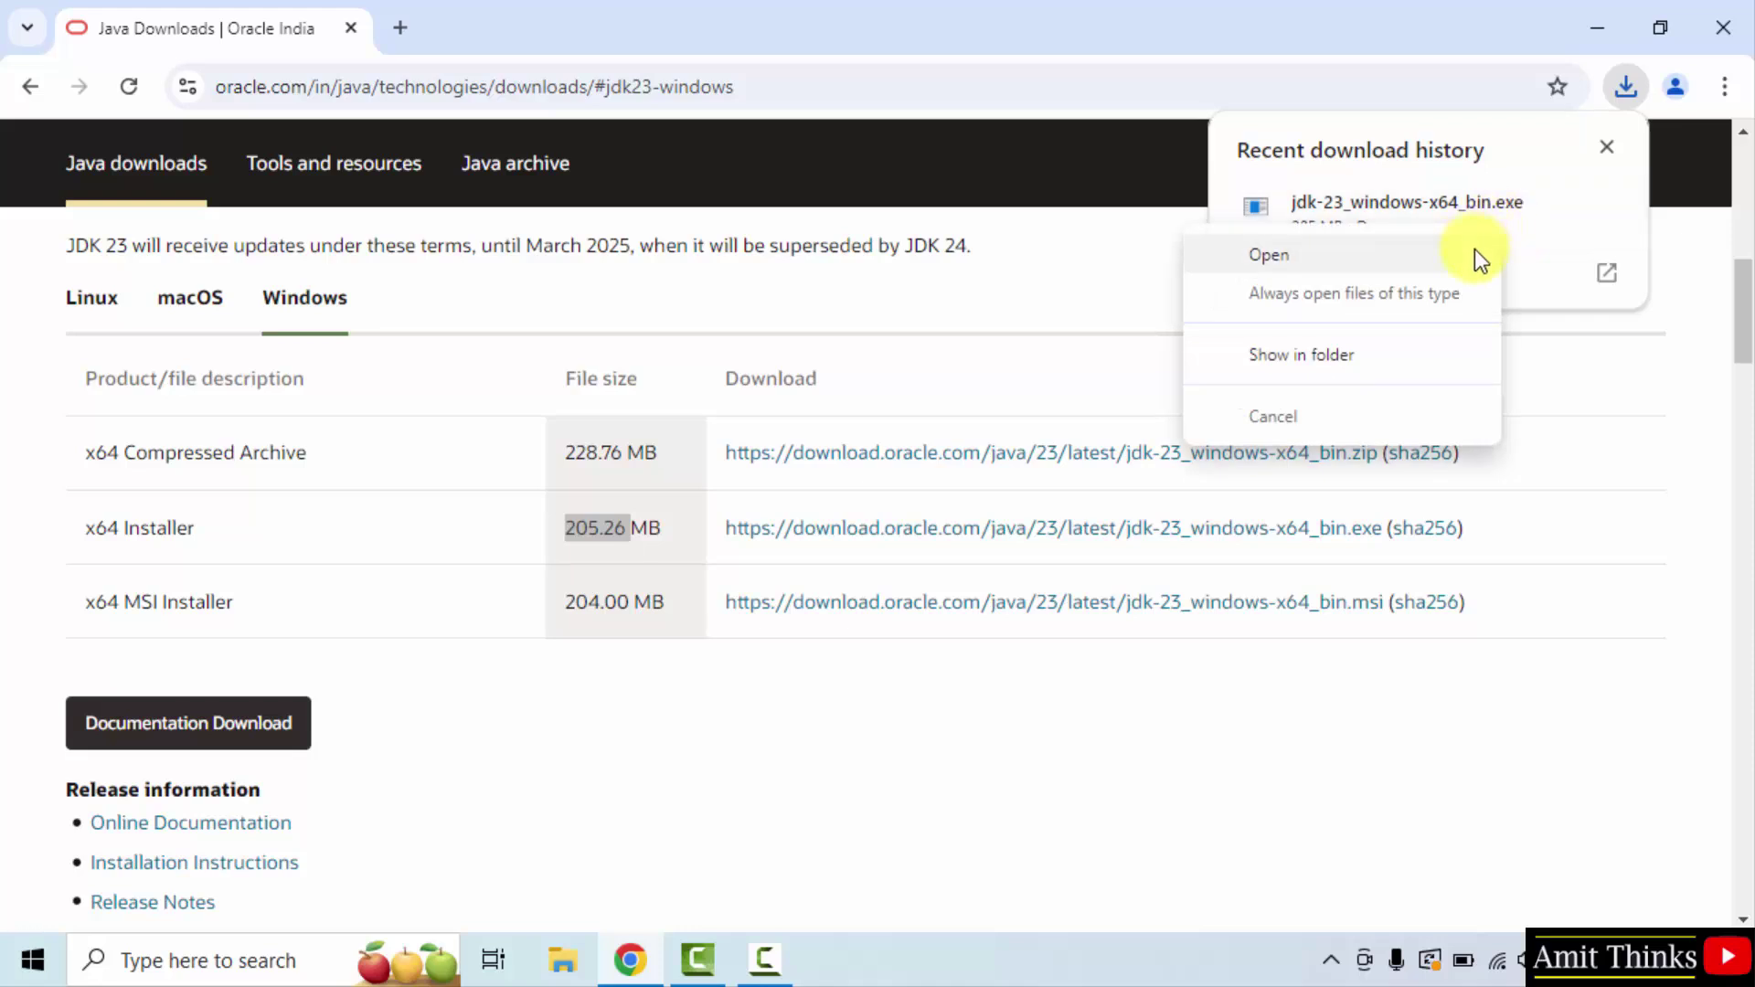
left_click(1473, 249)
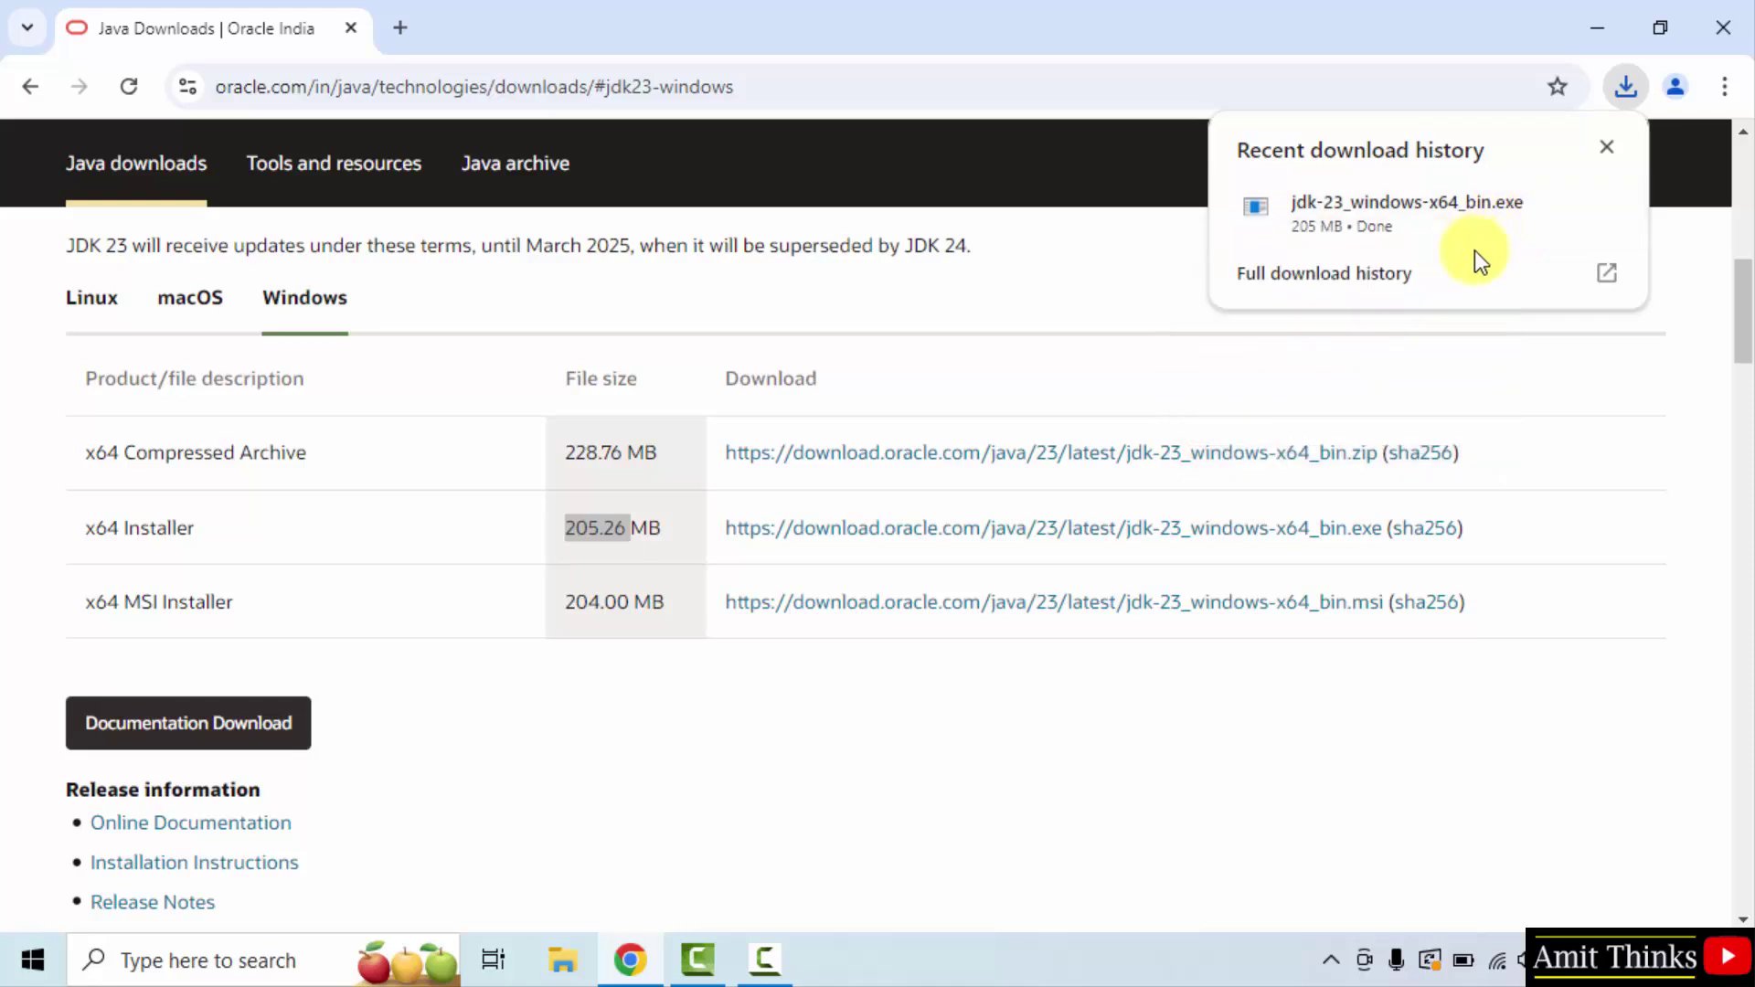
left_click(1609, 47)
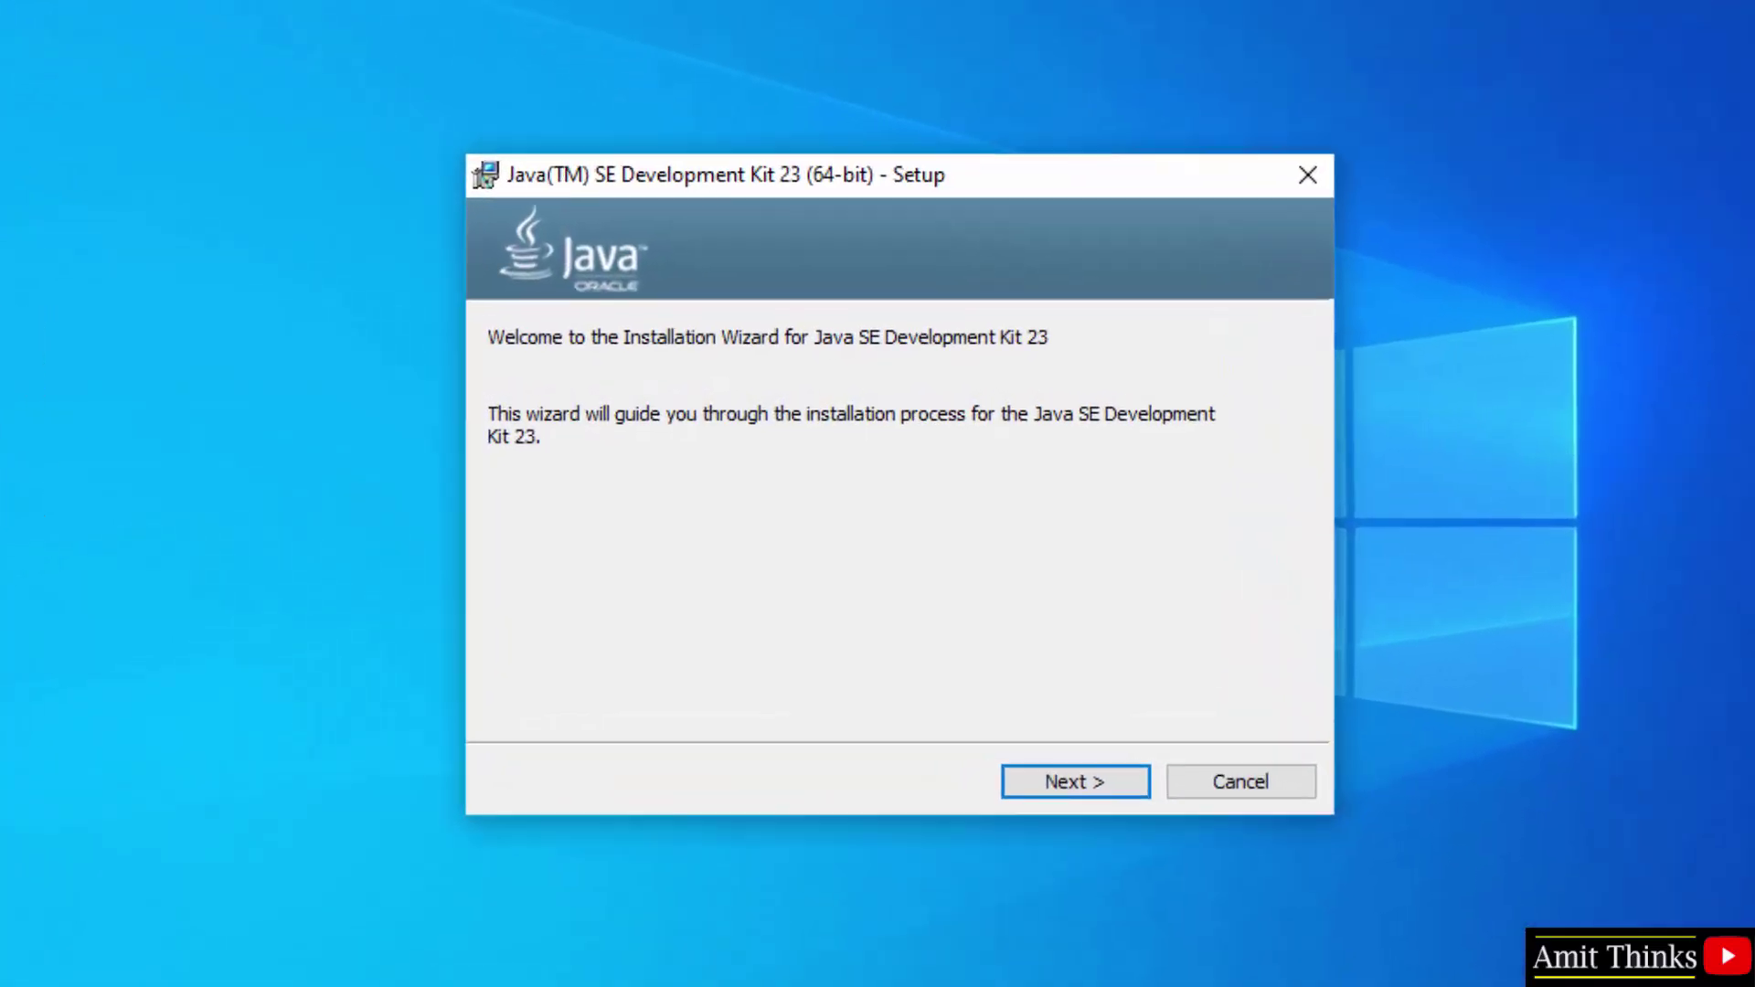
- Install JDK 23 to the default C:\Program Files\Java\jdk-23\ folder and close the installer
left_click(1032, 719)
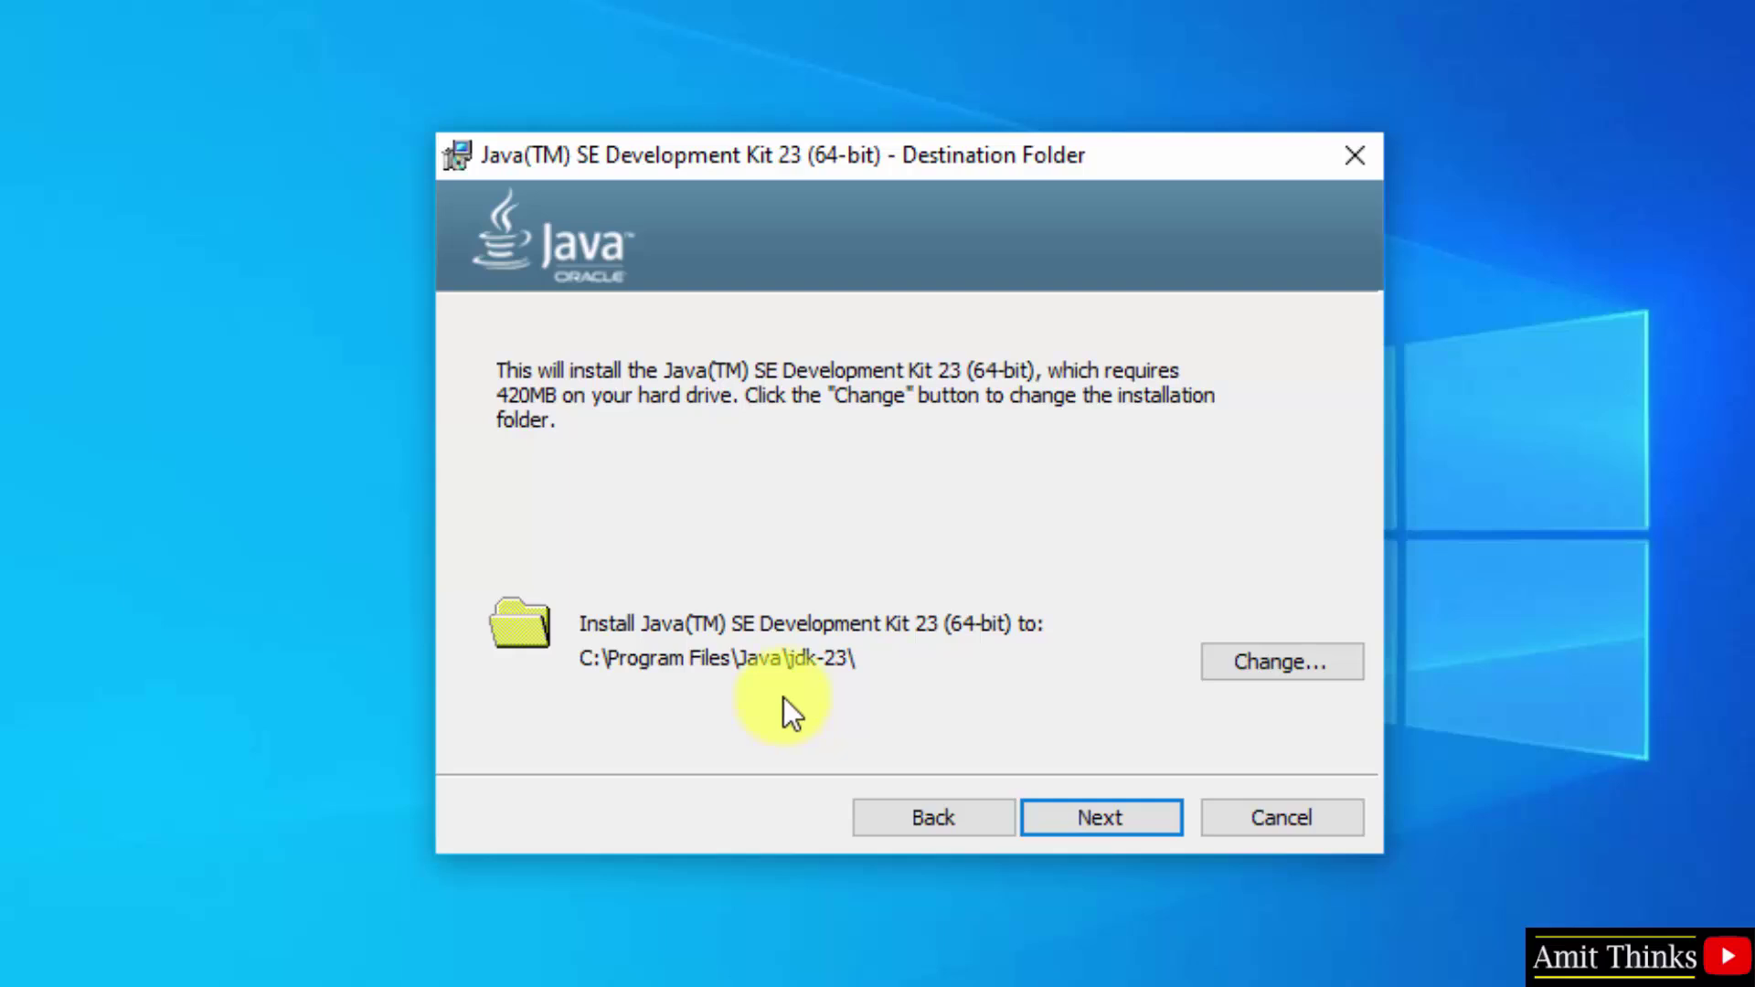
left_click(1099, 821)
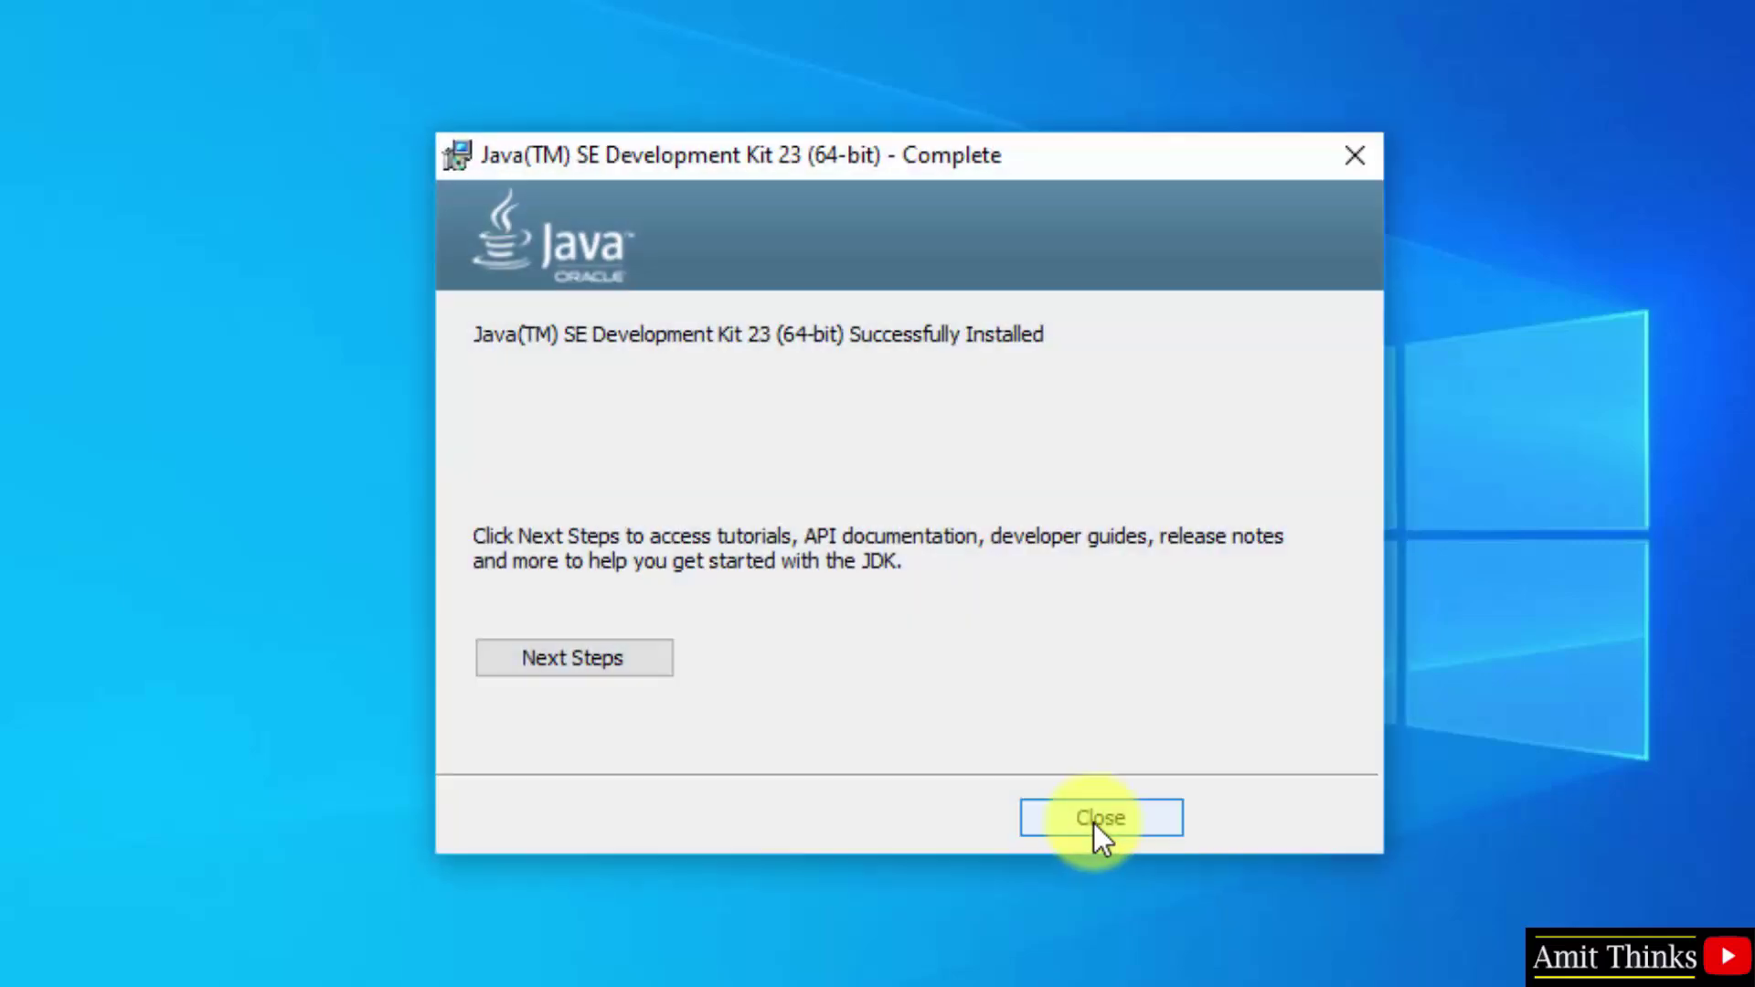
left_click(1093, 823)
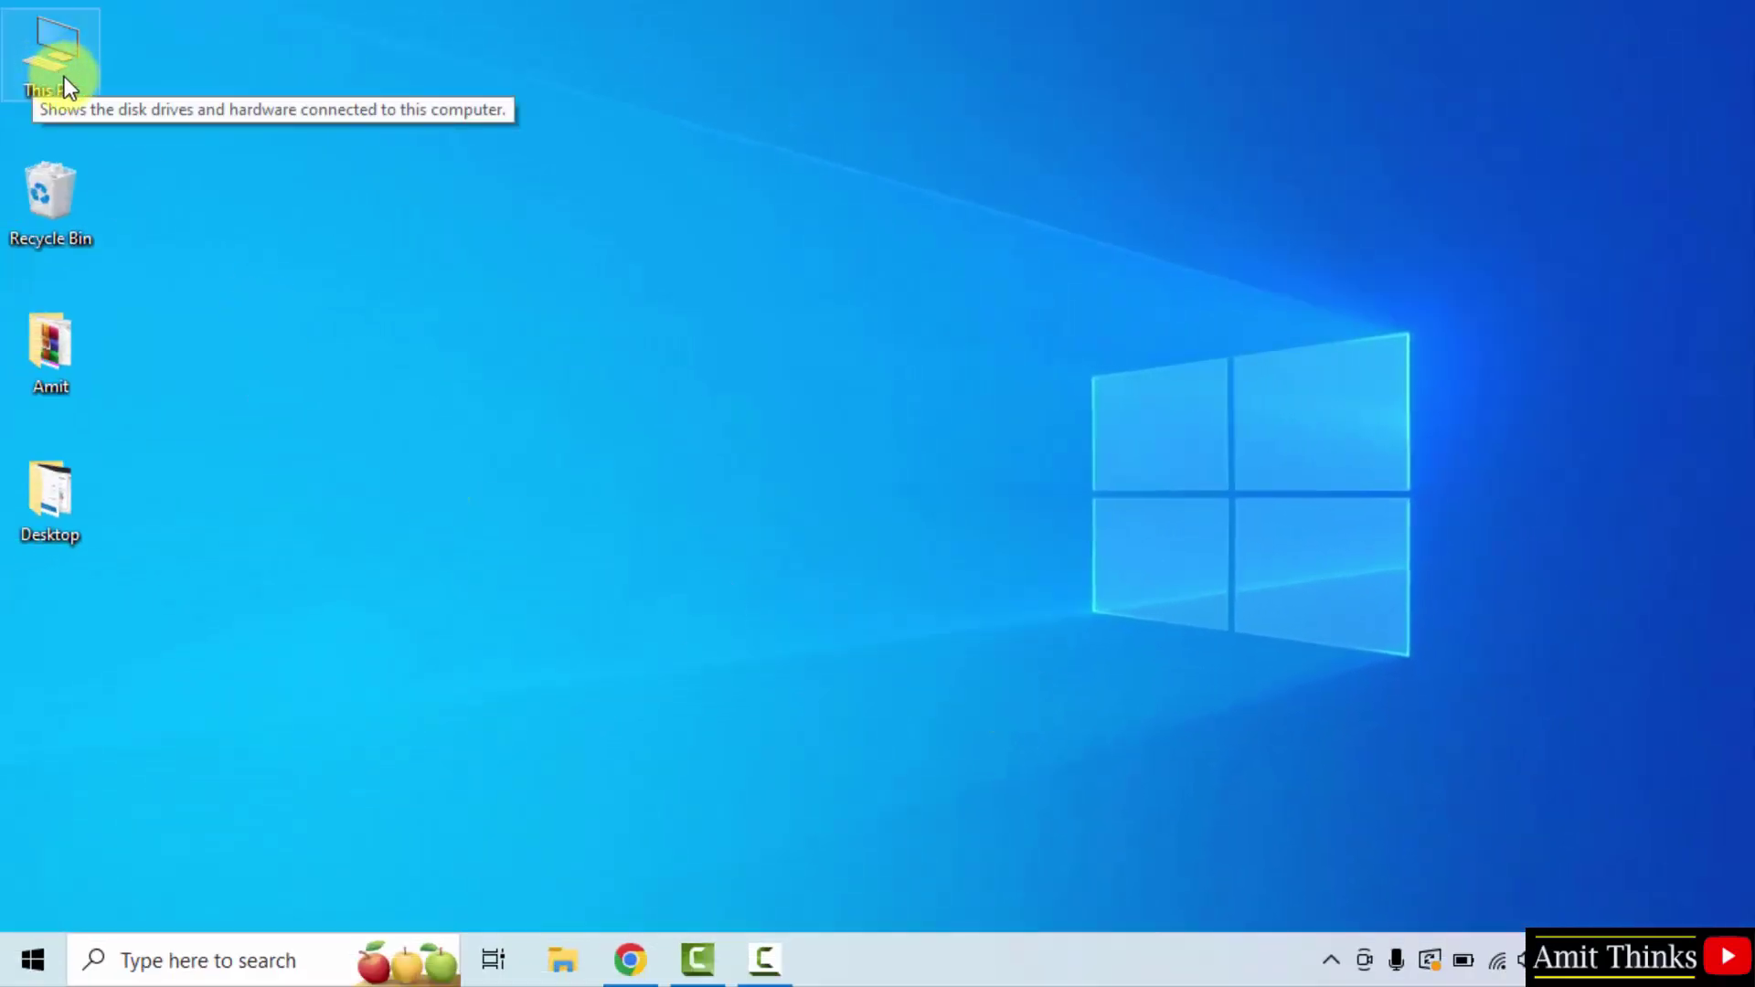
- Browse in File Explorer to C:\Program Files\Java\jdk-23\bin
double_click(64, 78)
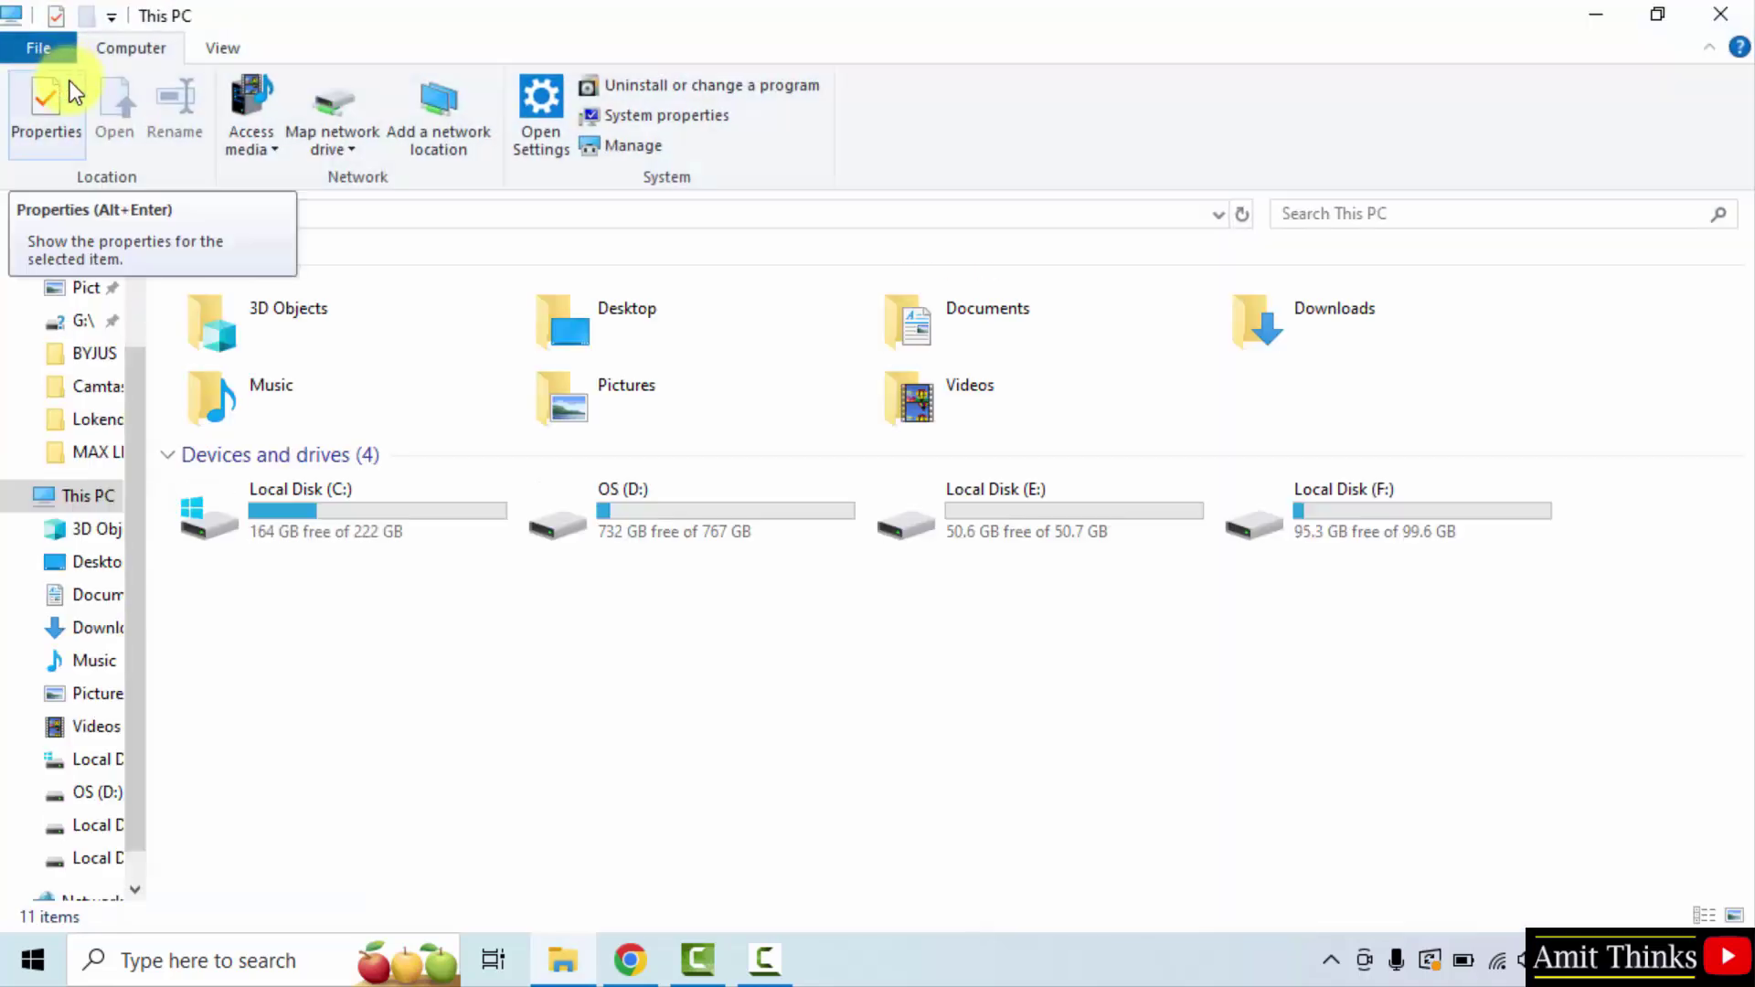
double_click(408, 523)
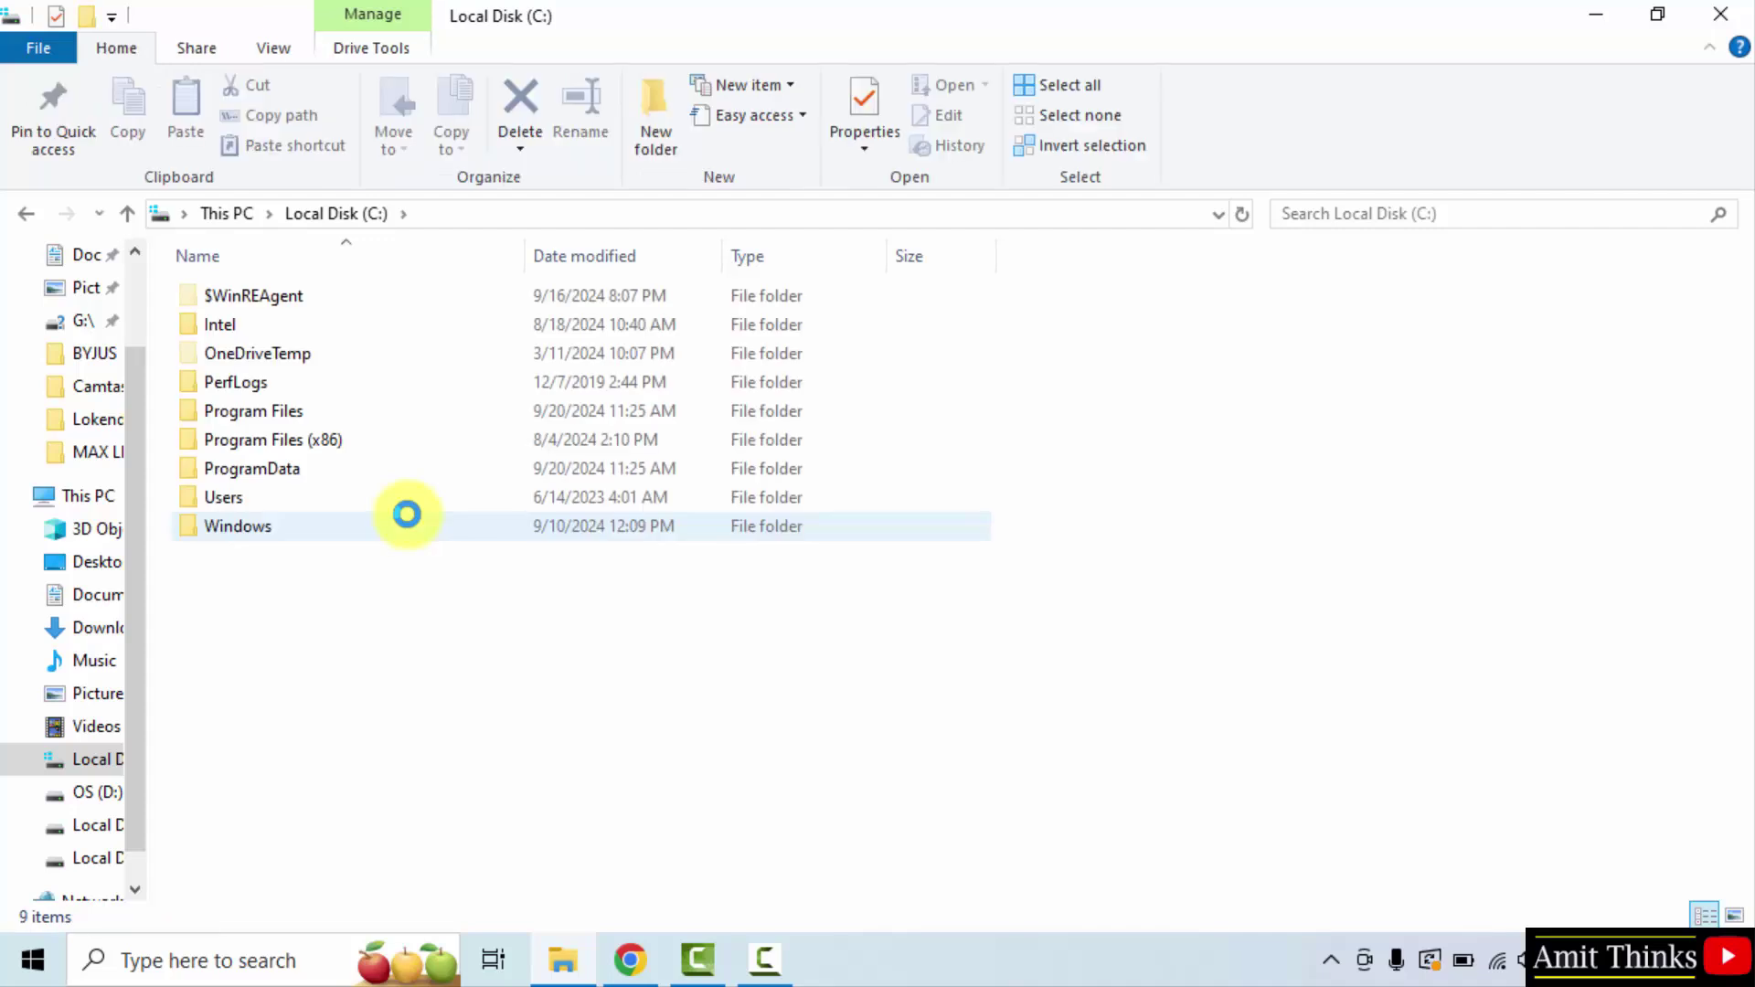
double_click(362, 419)
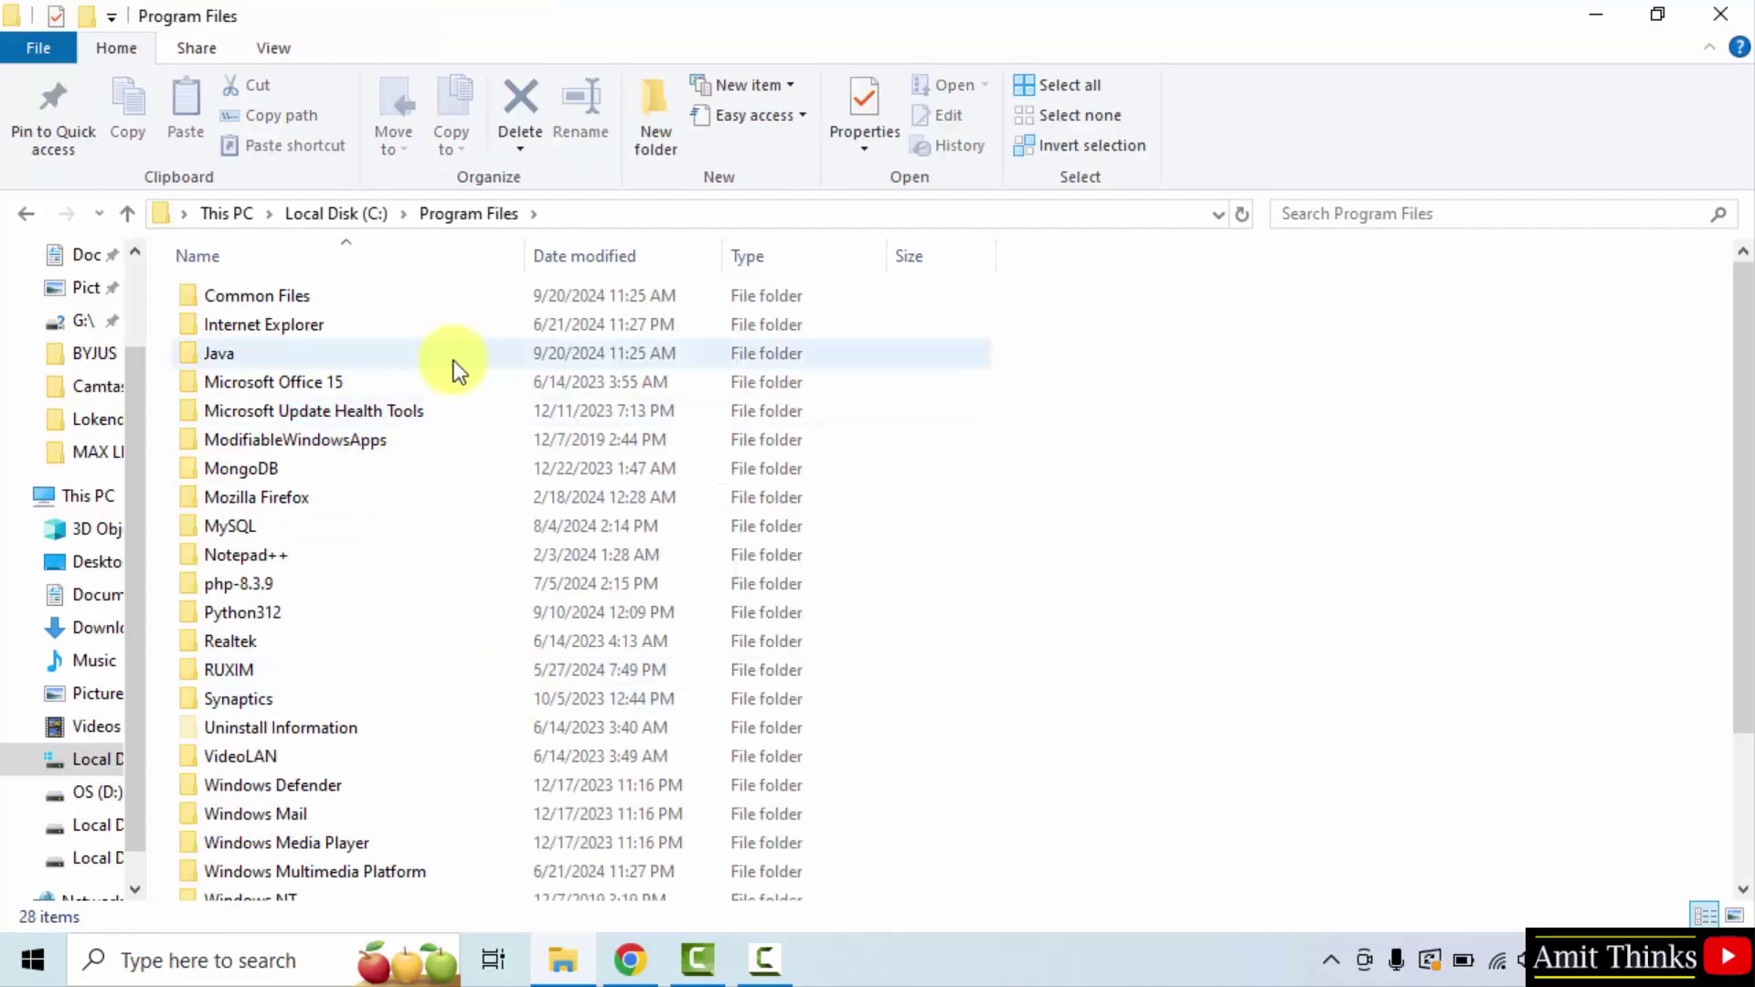
double_click(457, 358)
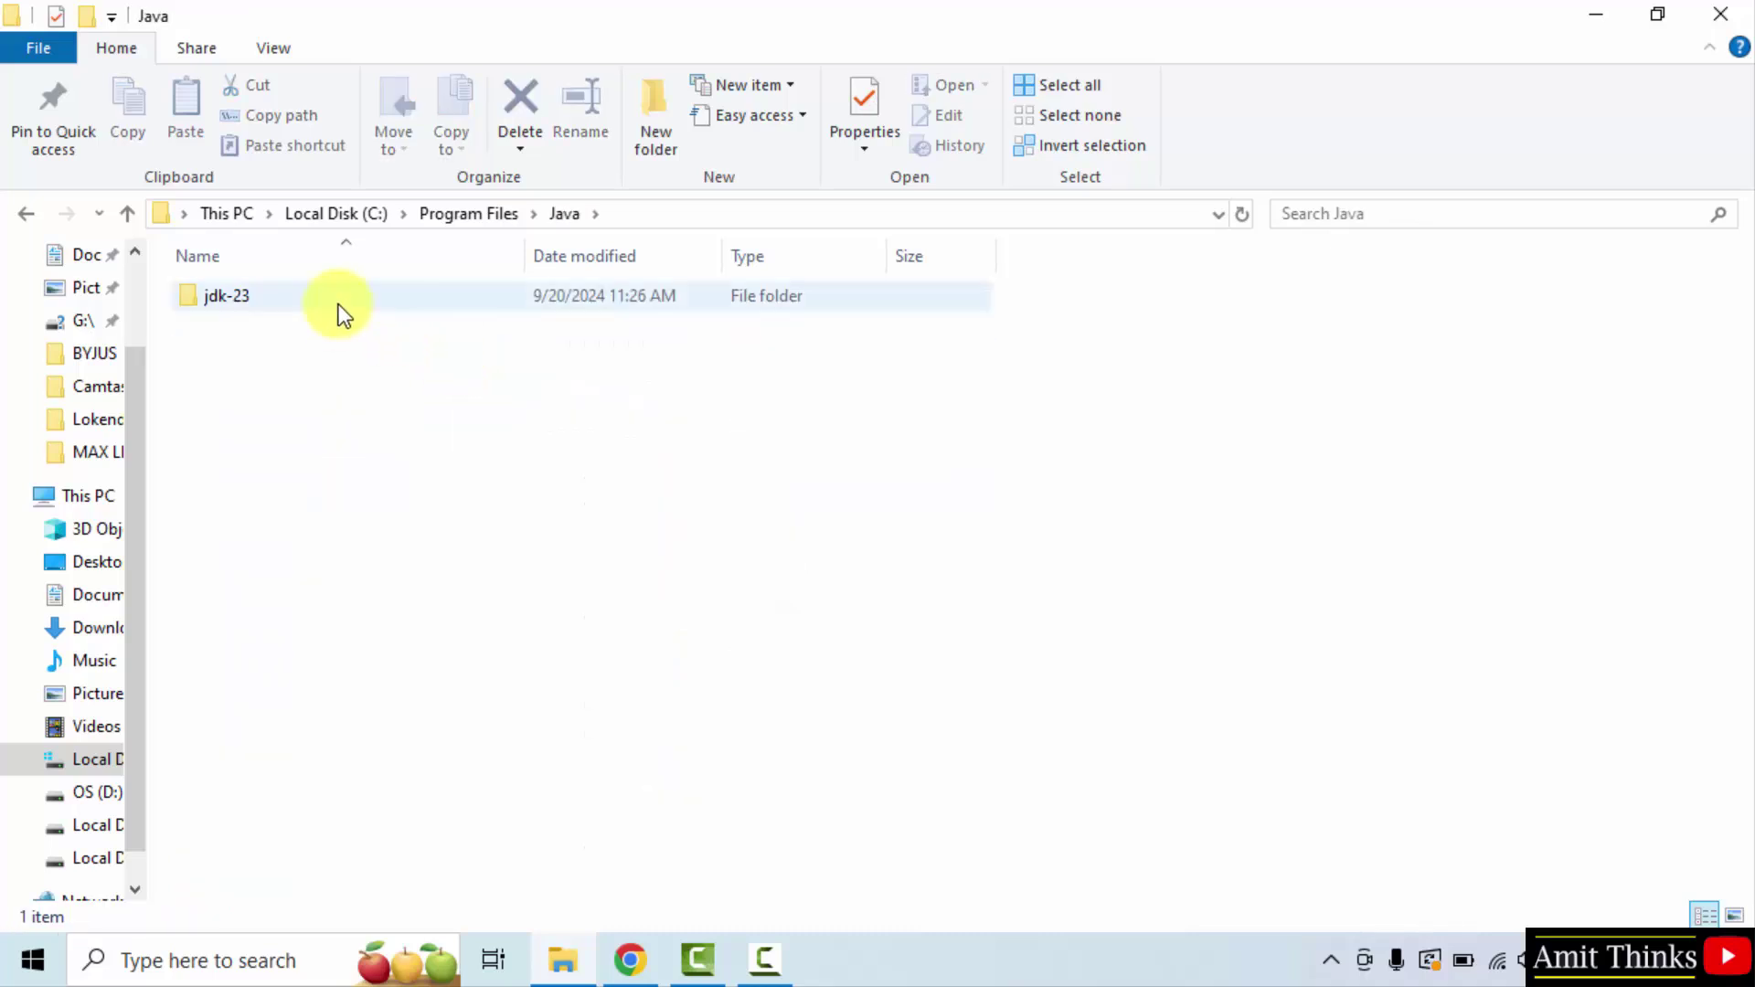
double_click(338, 313)
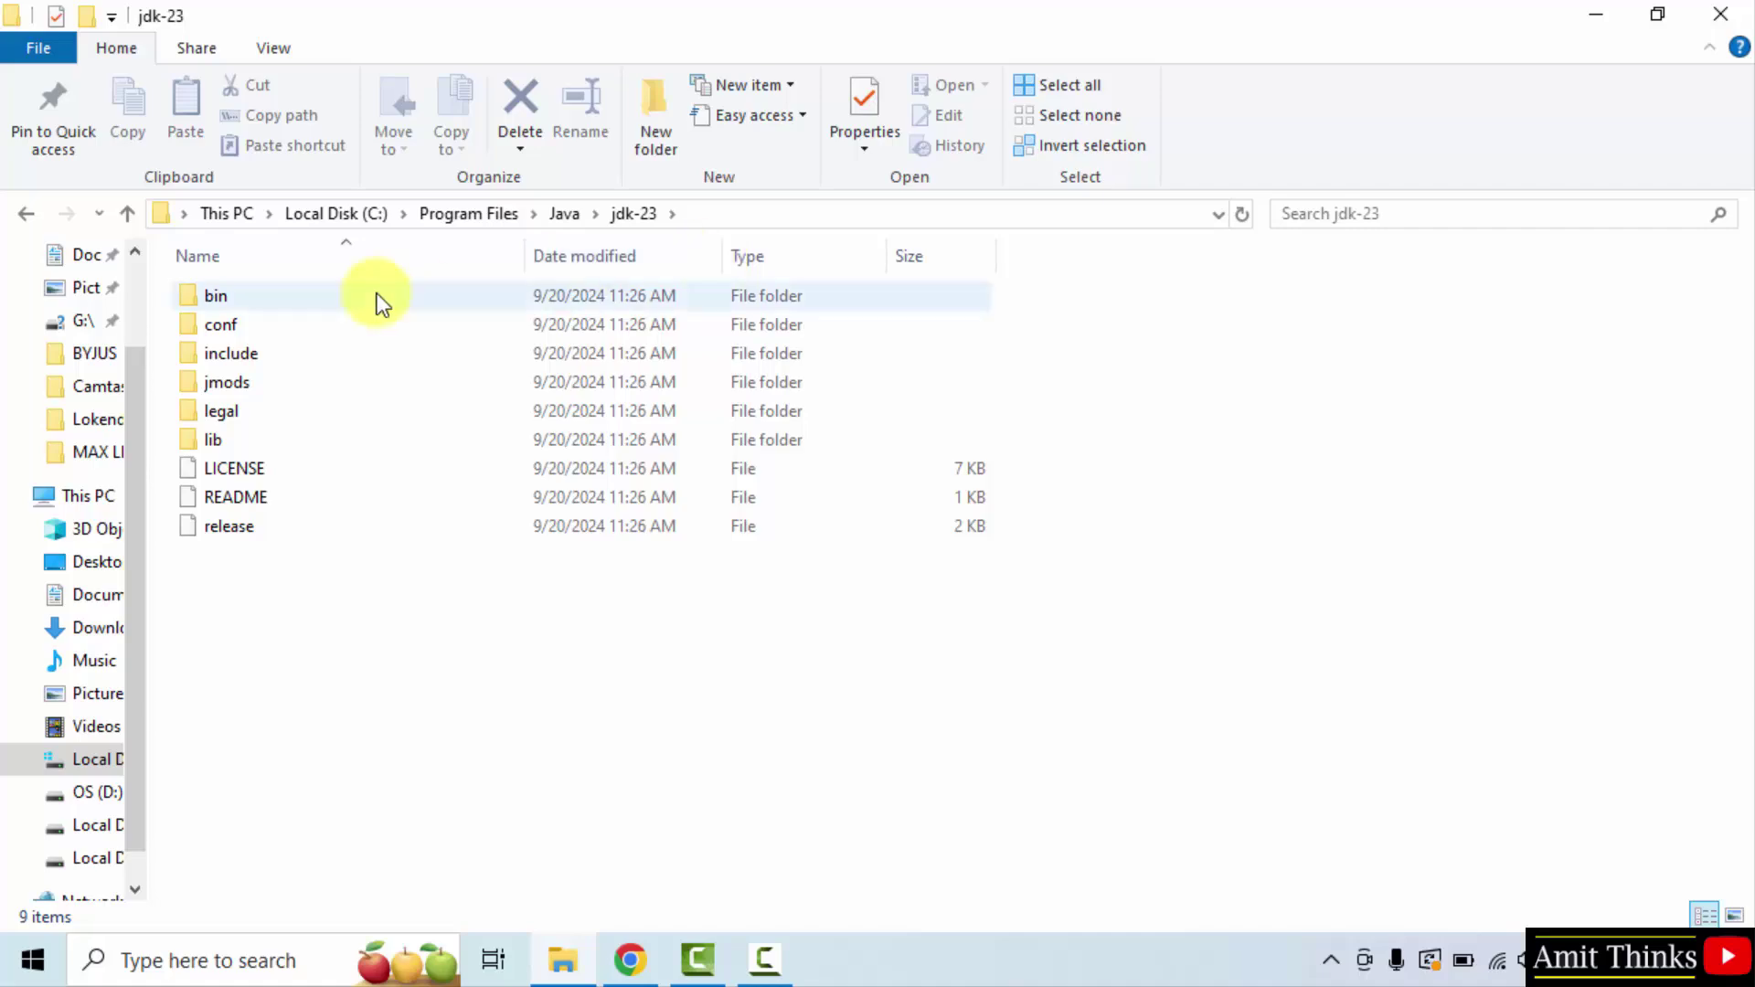
double_click(382, 298)
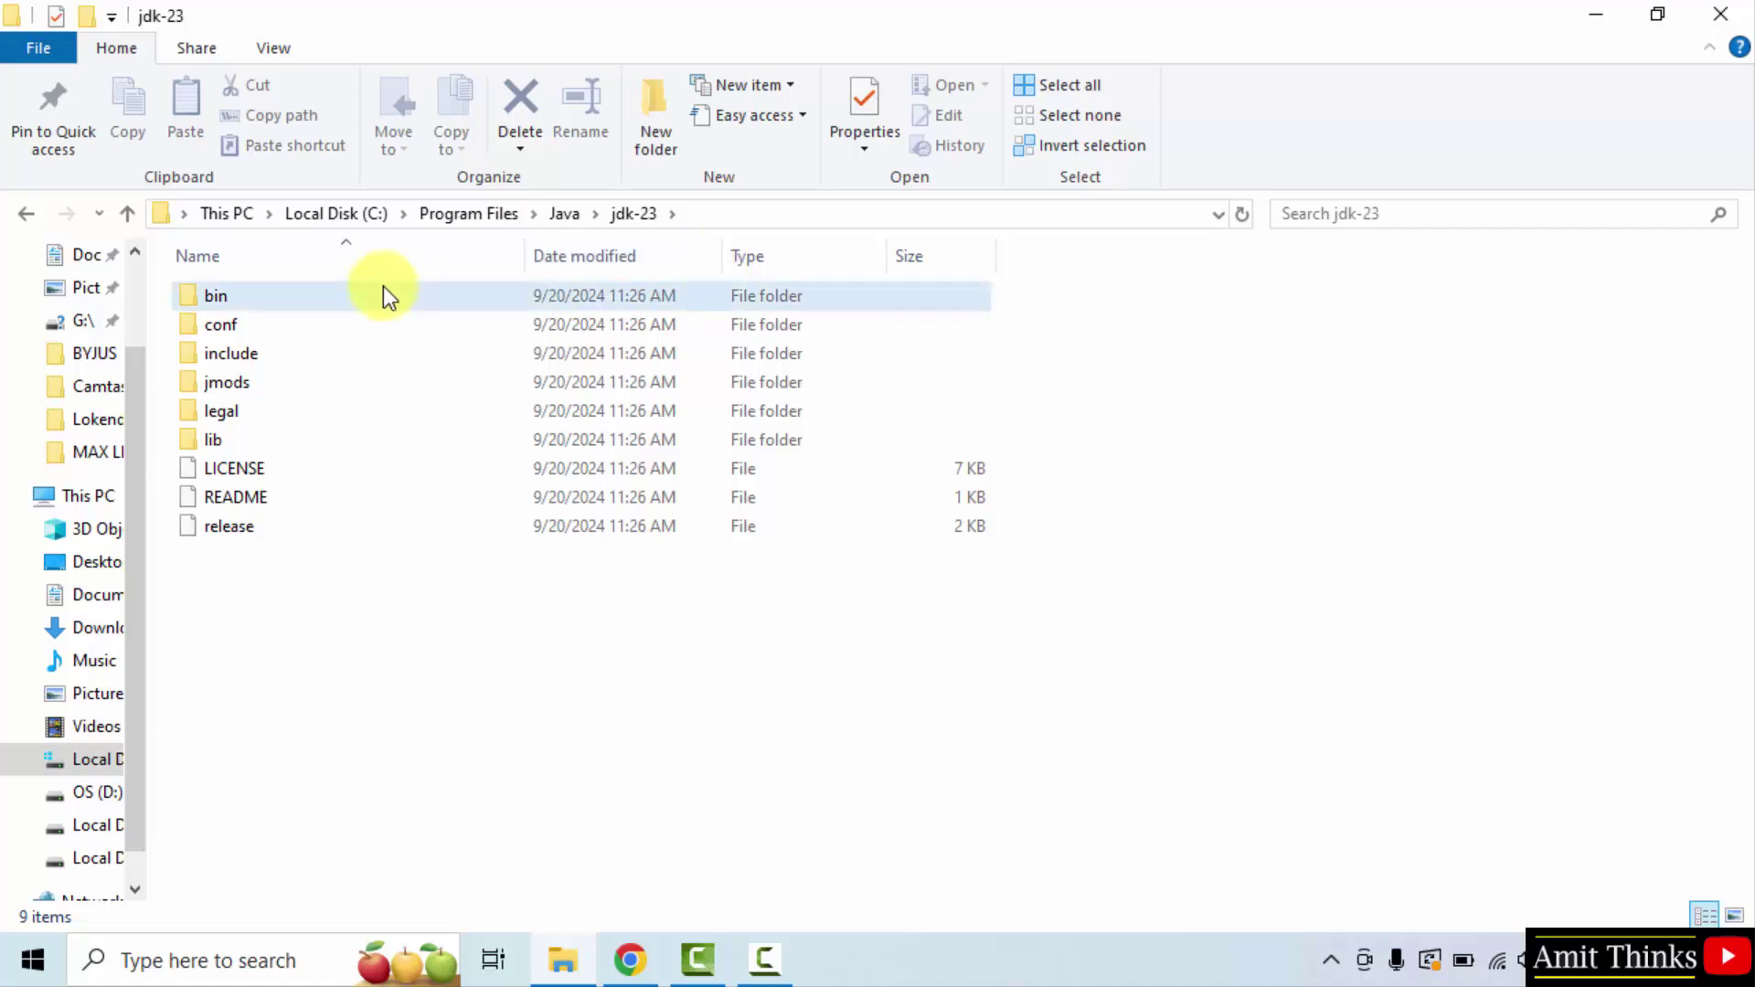
- Copy the bin folder's address-bar path and minimize File Explorer
left_click(792, 212)
right_click(391, 216)
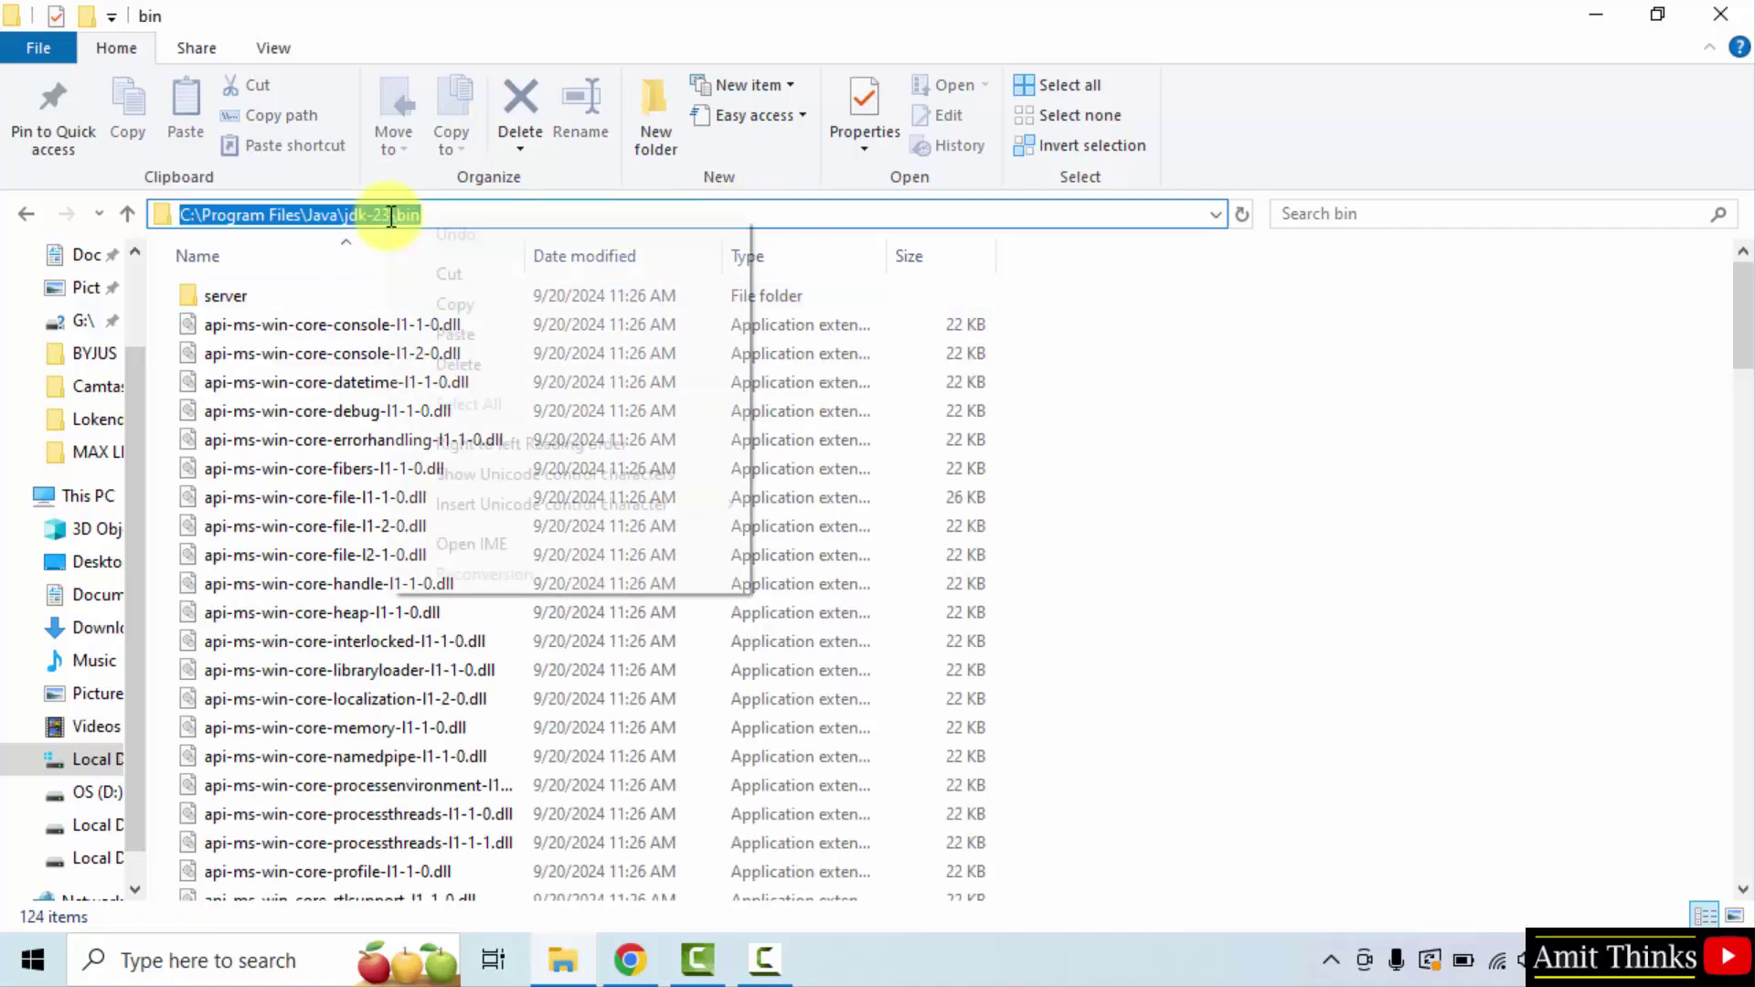
left_click(469, 304)
left_click(1598, 16)
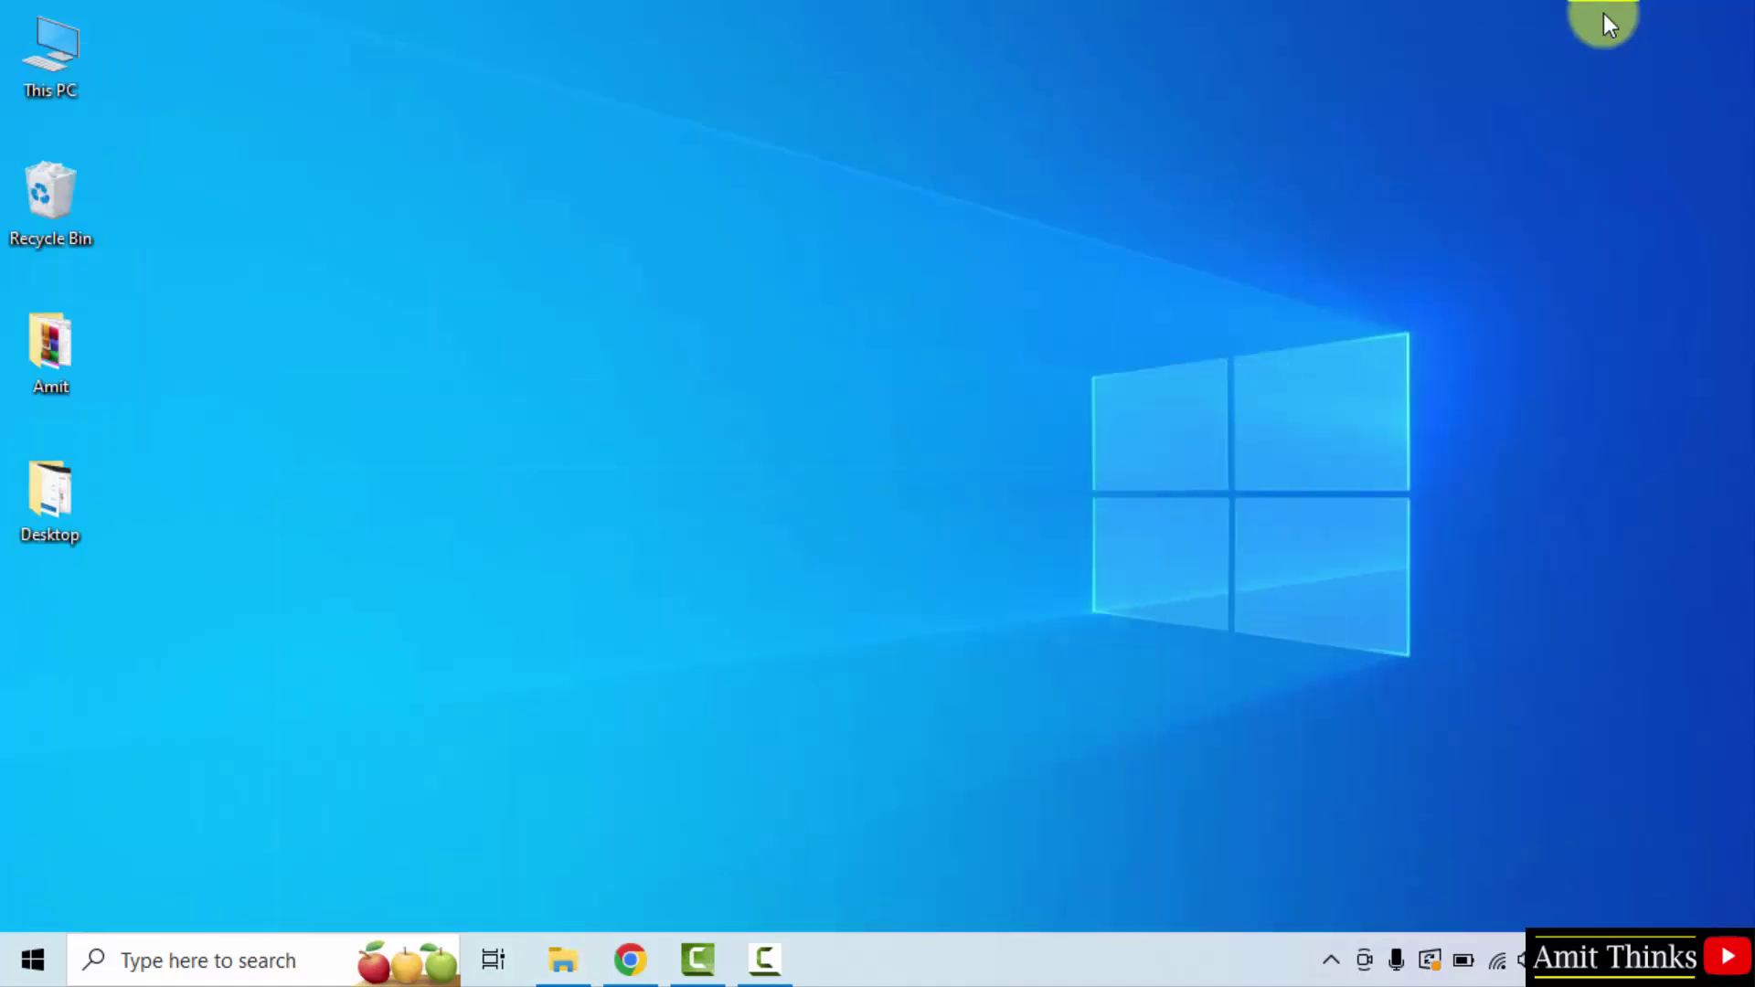
- Open the Environment Variables dialog via the Start search for 'environment'
left_click(29, 970)
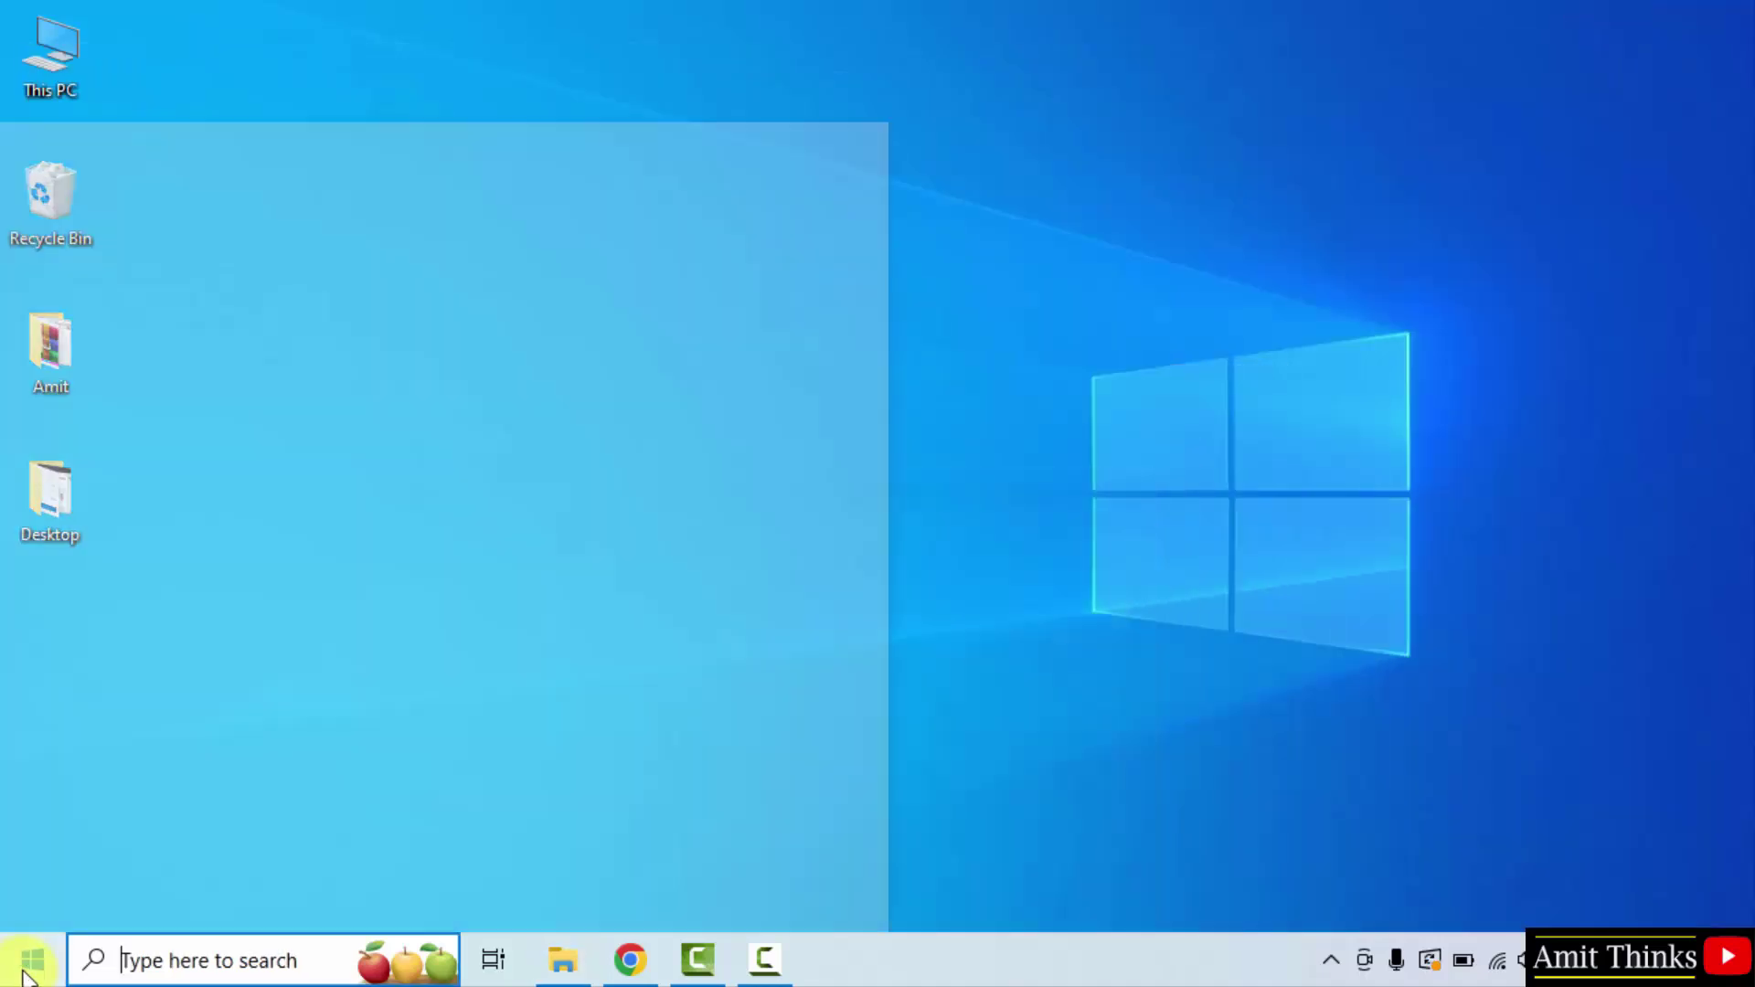
type("environment")
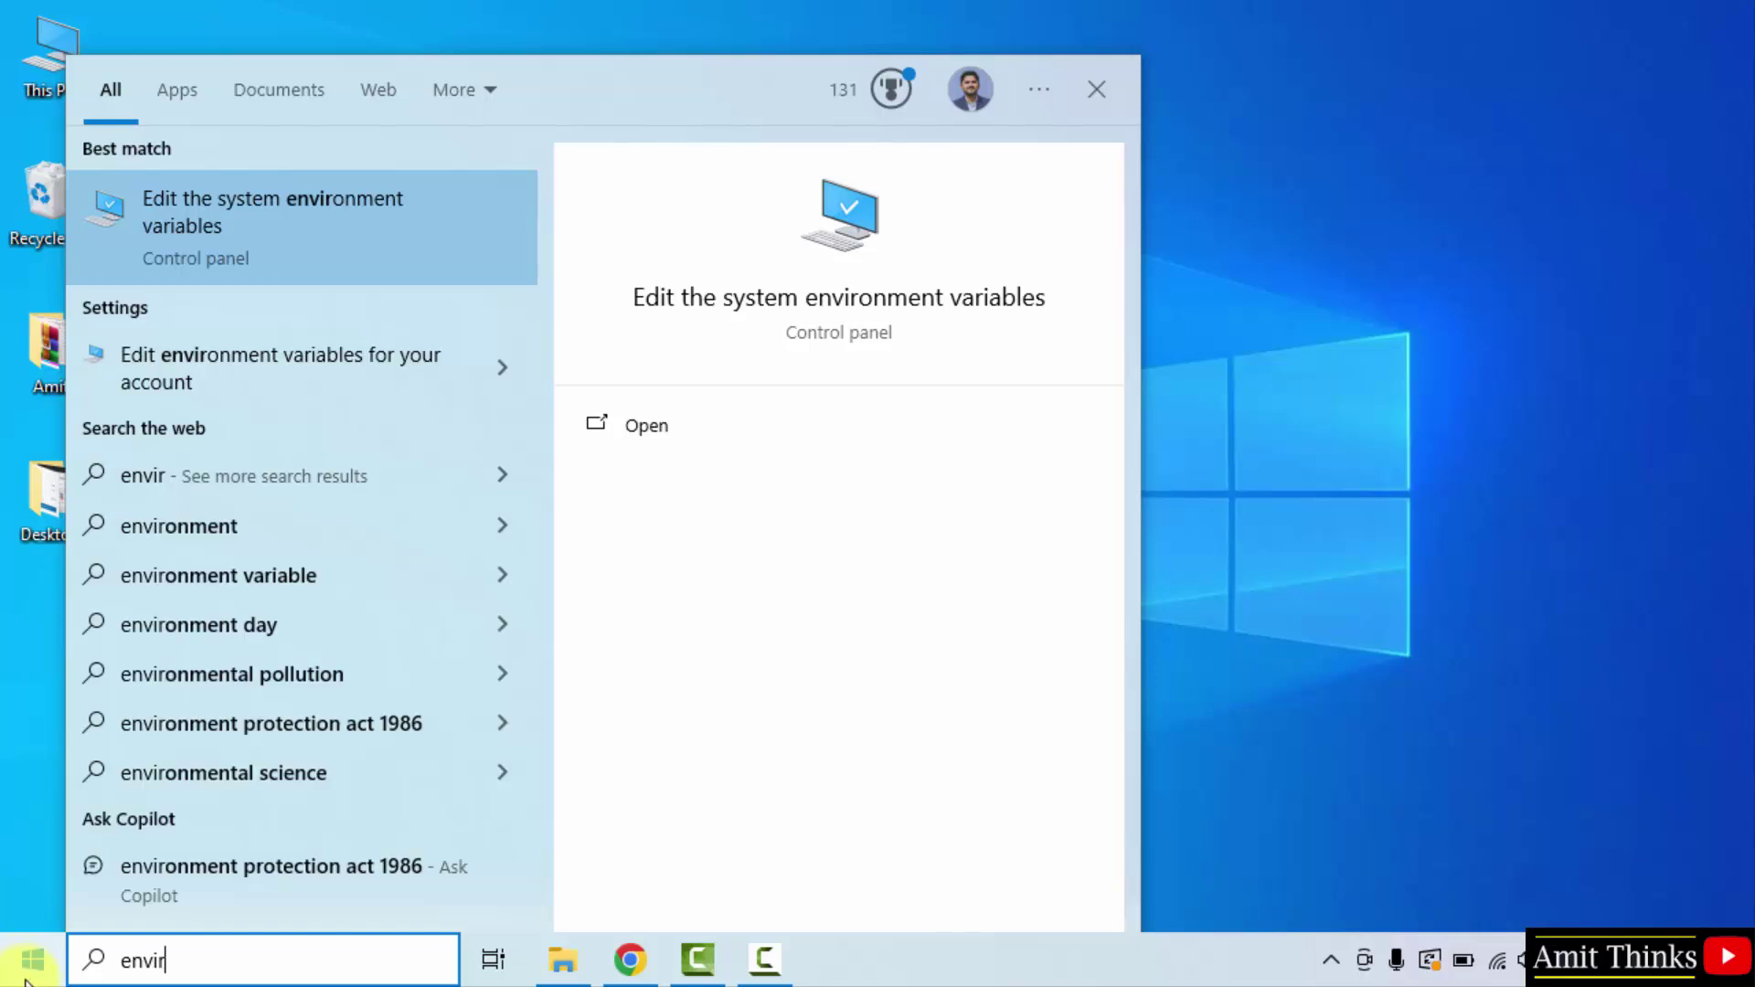
left_click(718, 425)
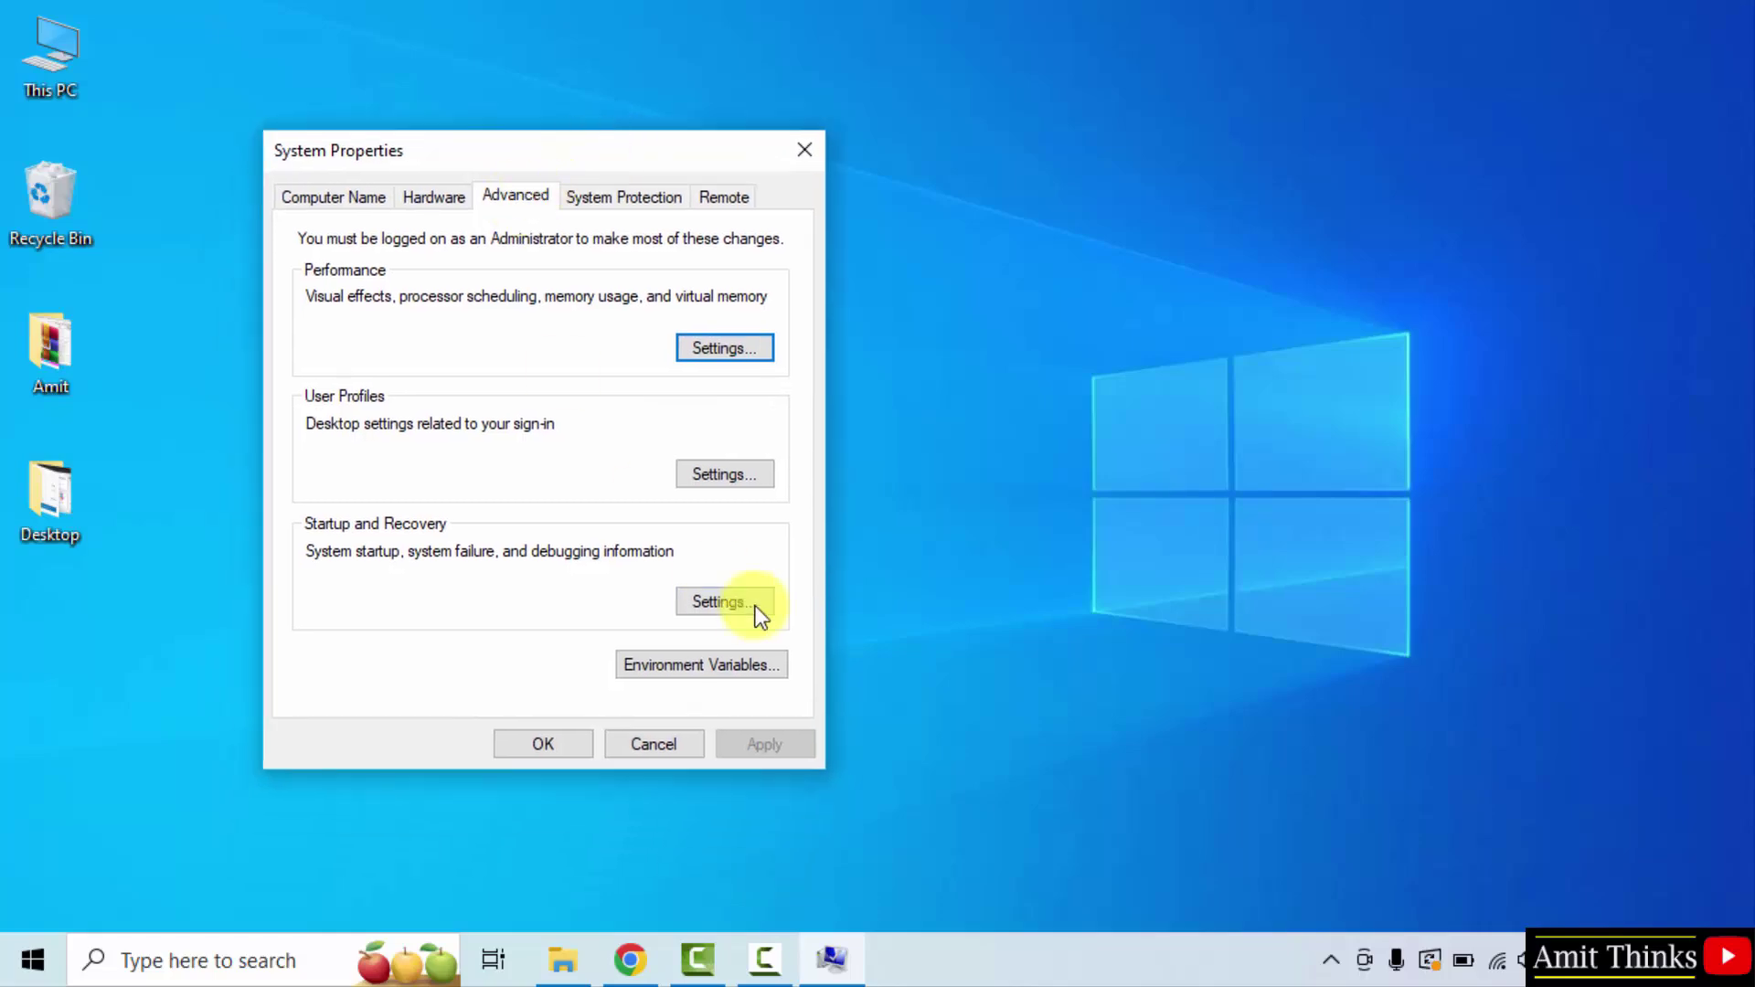
left_click(776, 668)
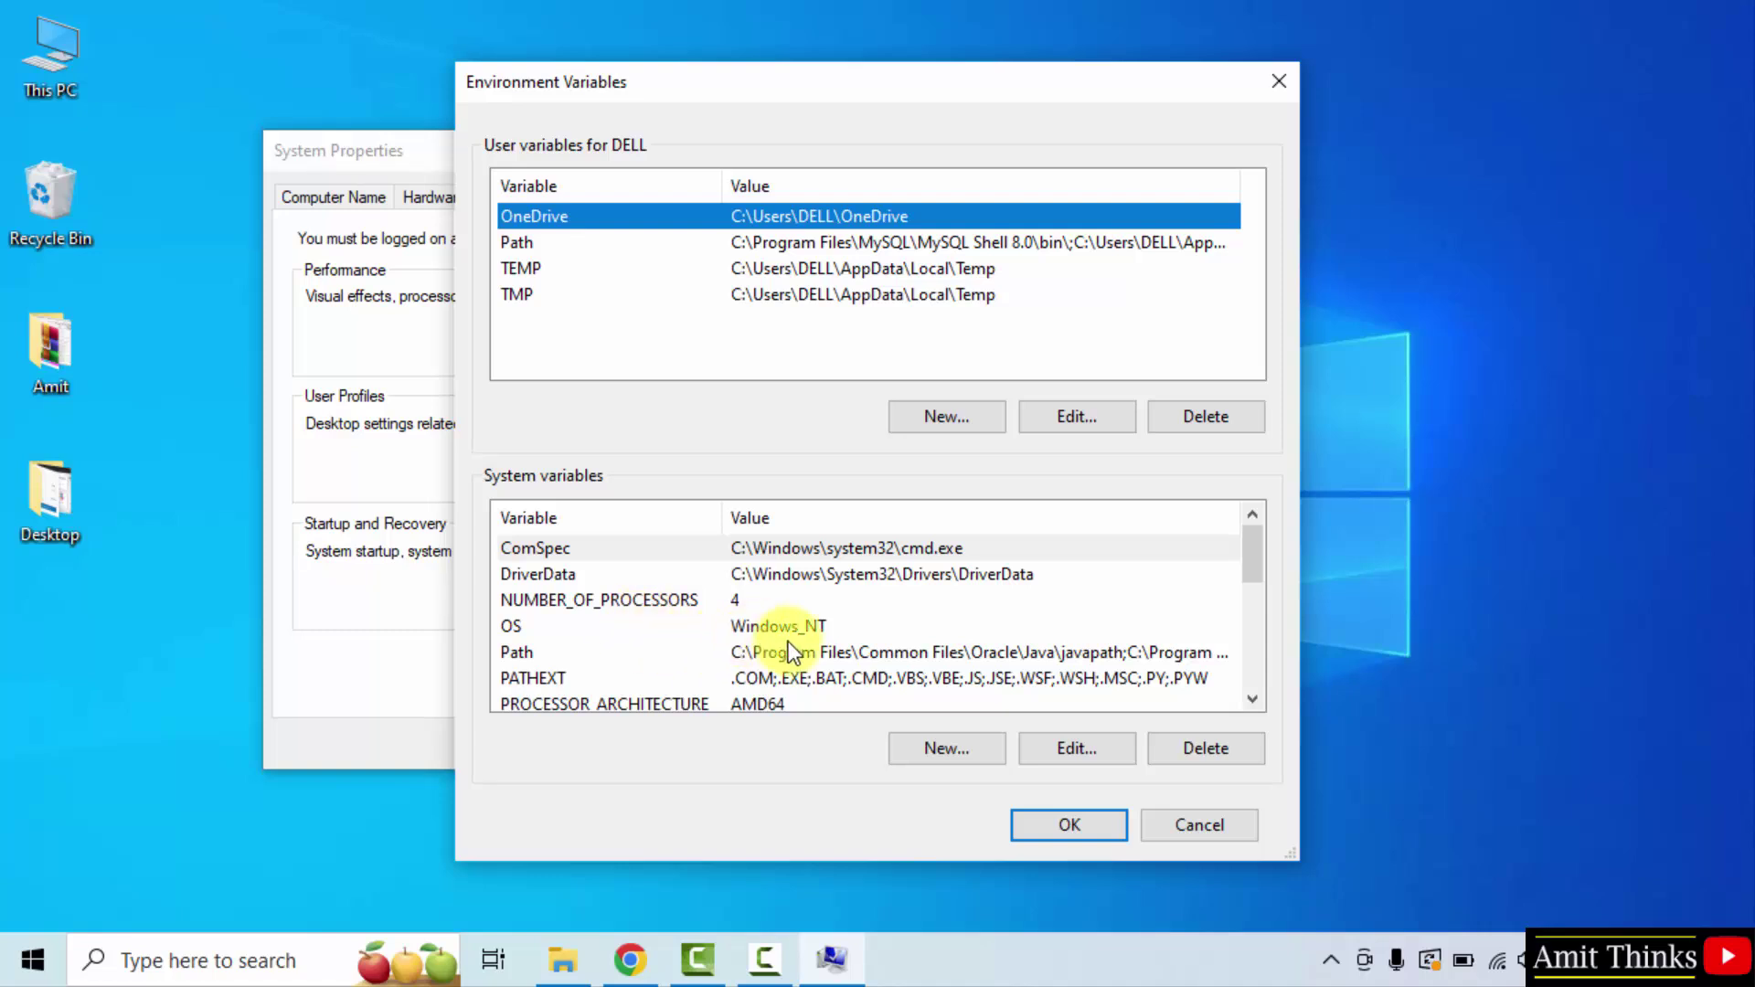
- Add C:\Program Files\Java\jdk-23\bin as a new system Path entry
left_click(788, 644)
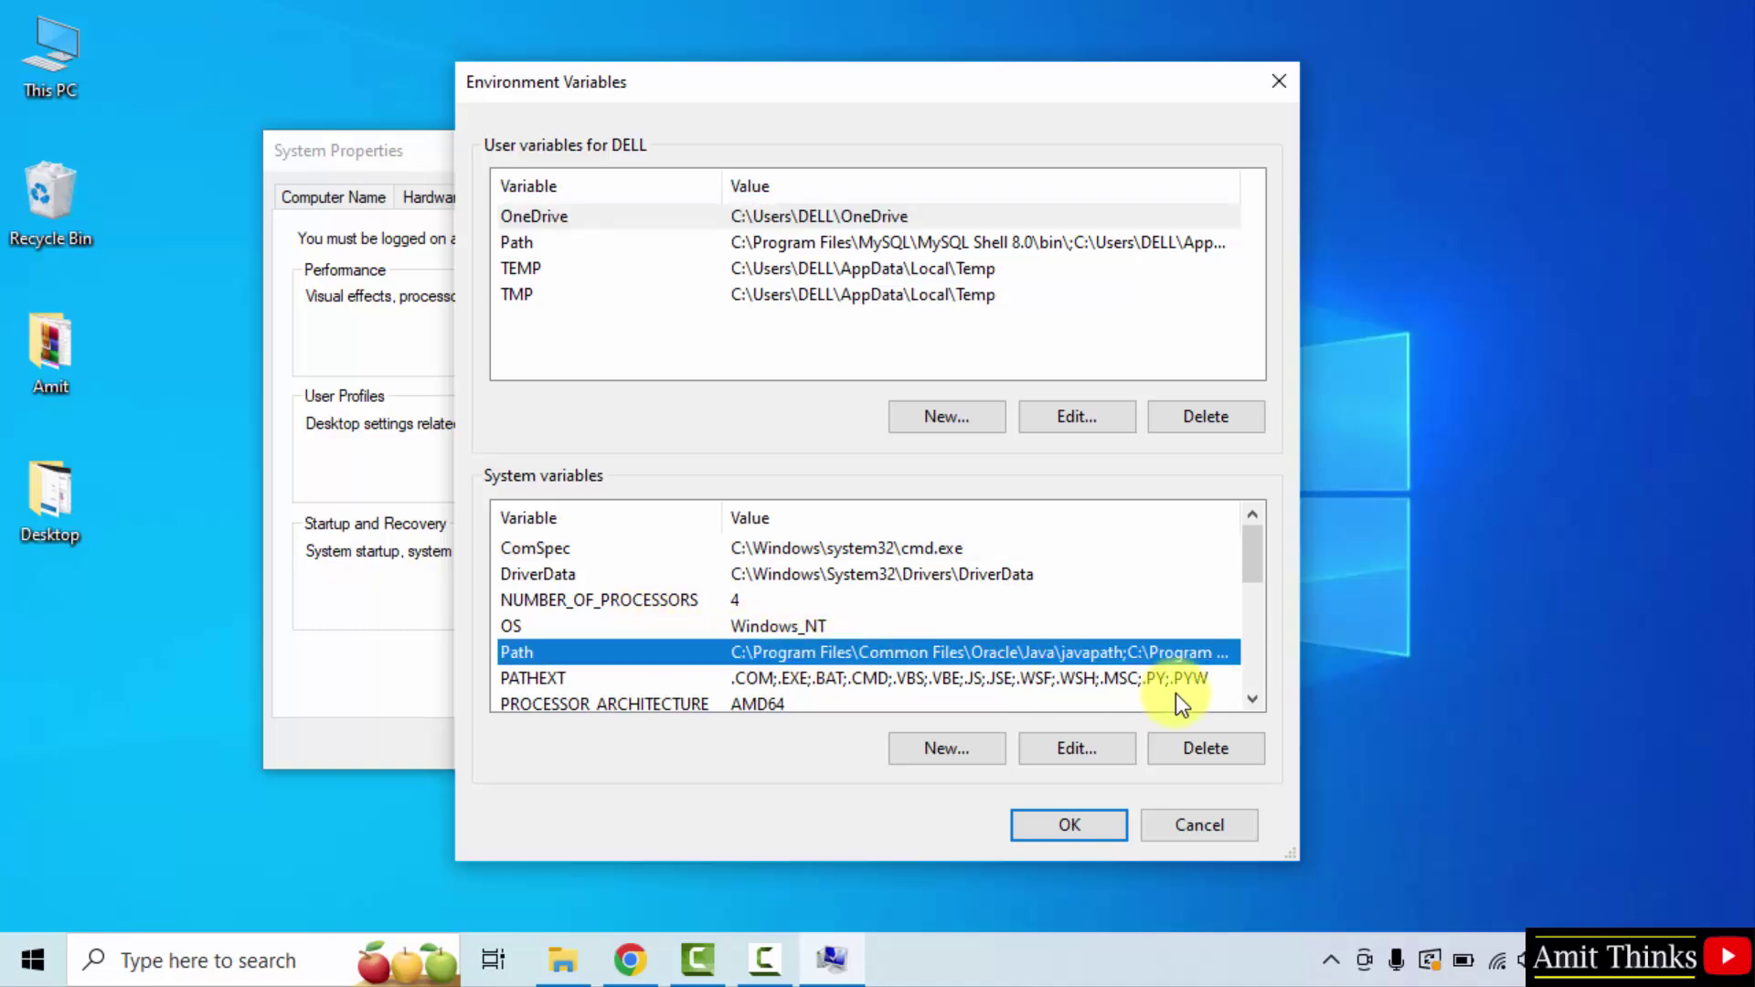
double_click(1137, 656)
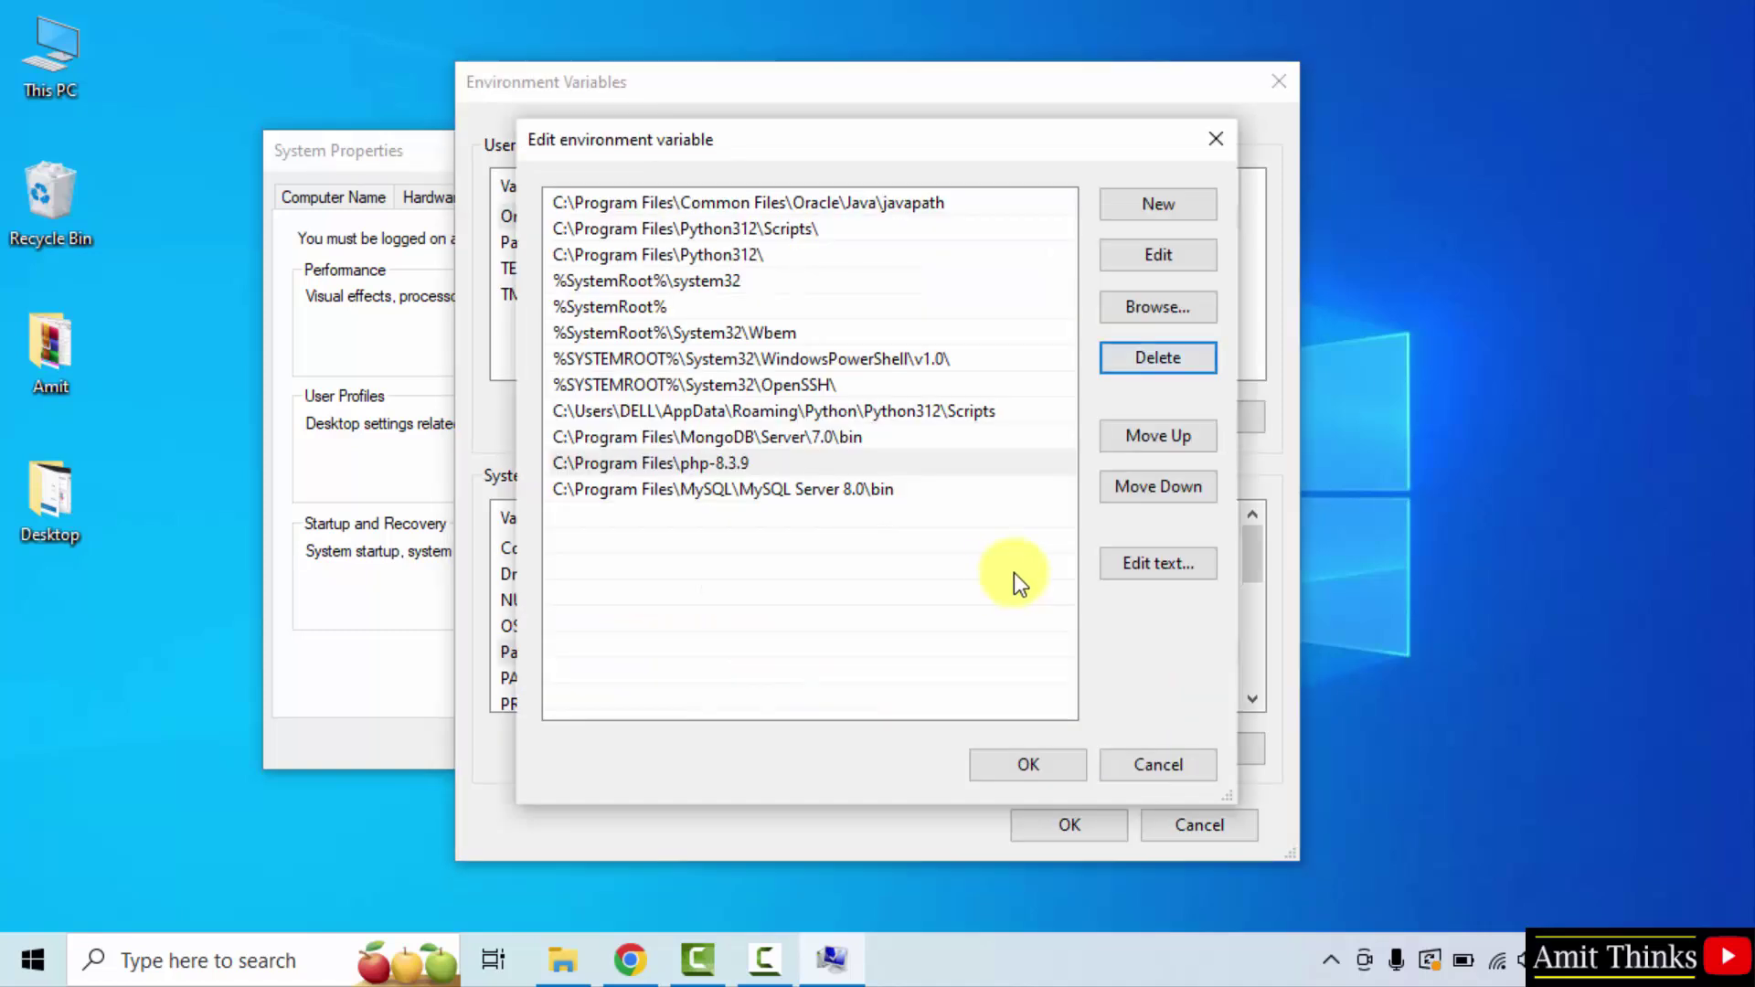
left_click(1175, 212)
right_click(569, 513)
left_click(750, 626)
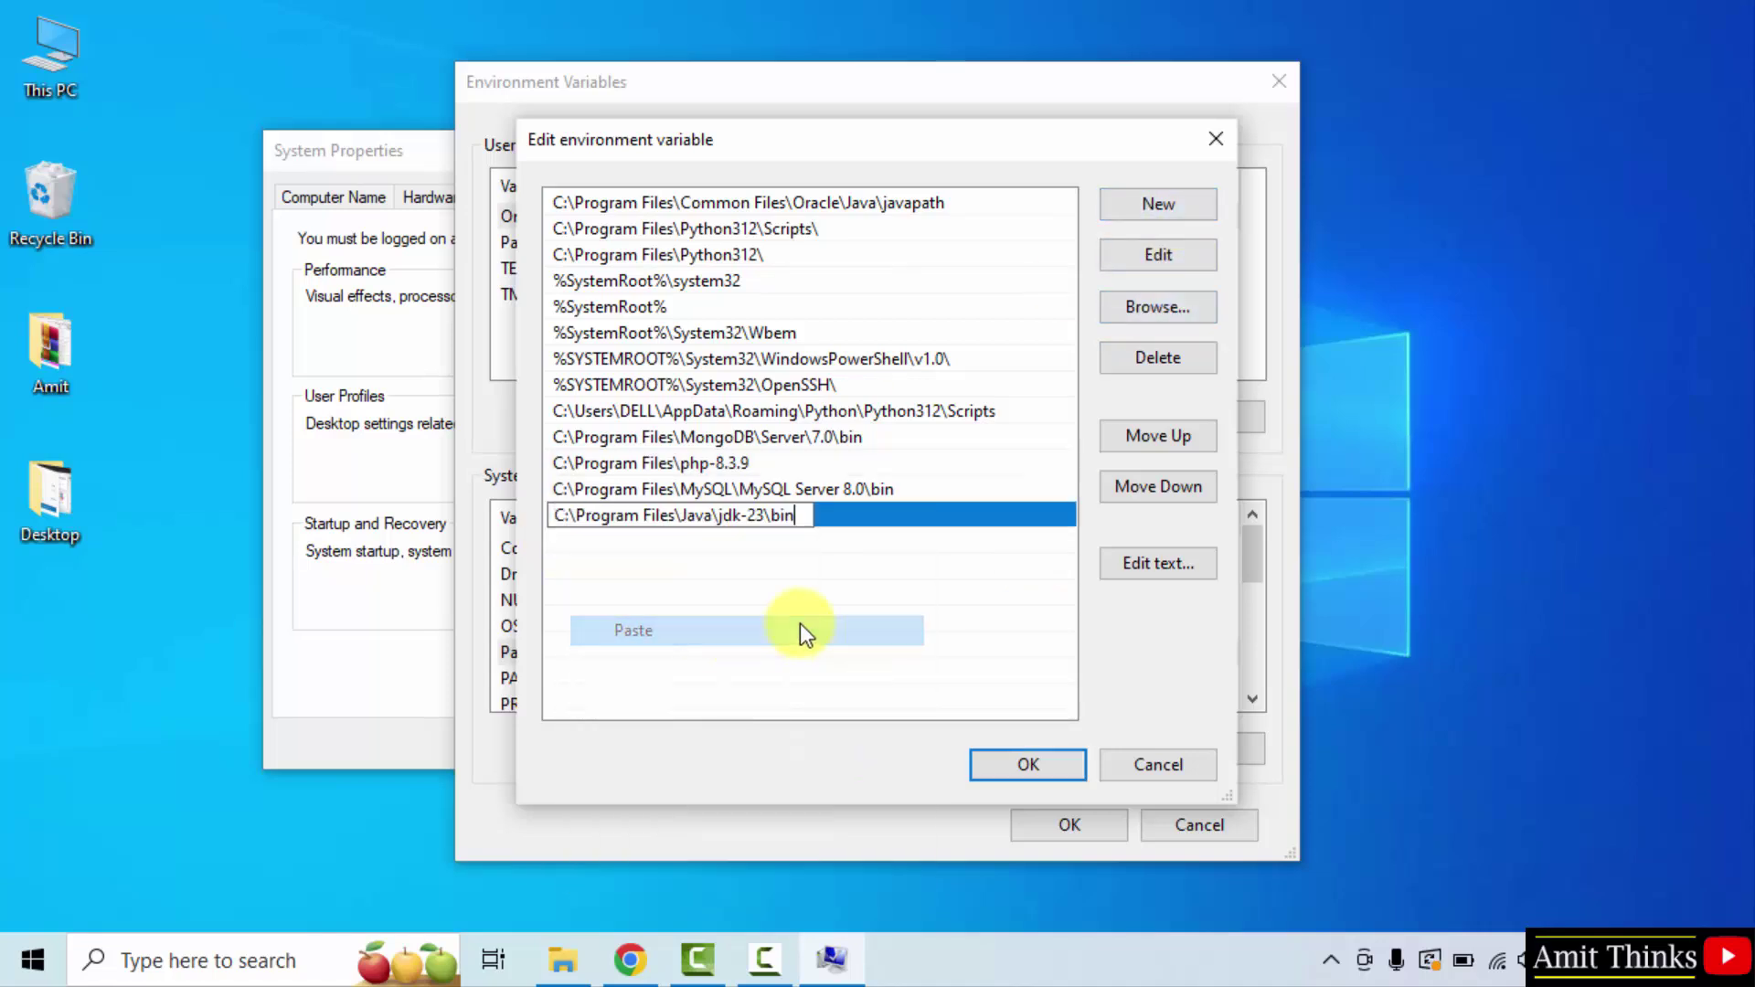
- Confirm the Path change with OK in all three settings dialogs
left_click(1028, 770)
left_click(1055, 821)
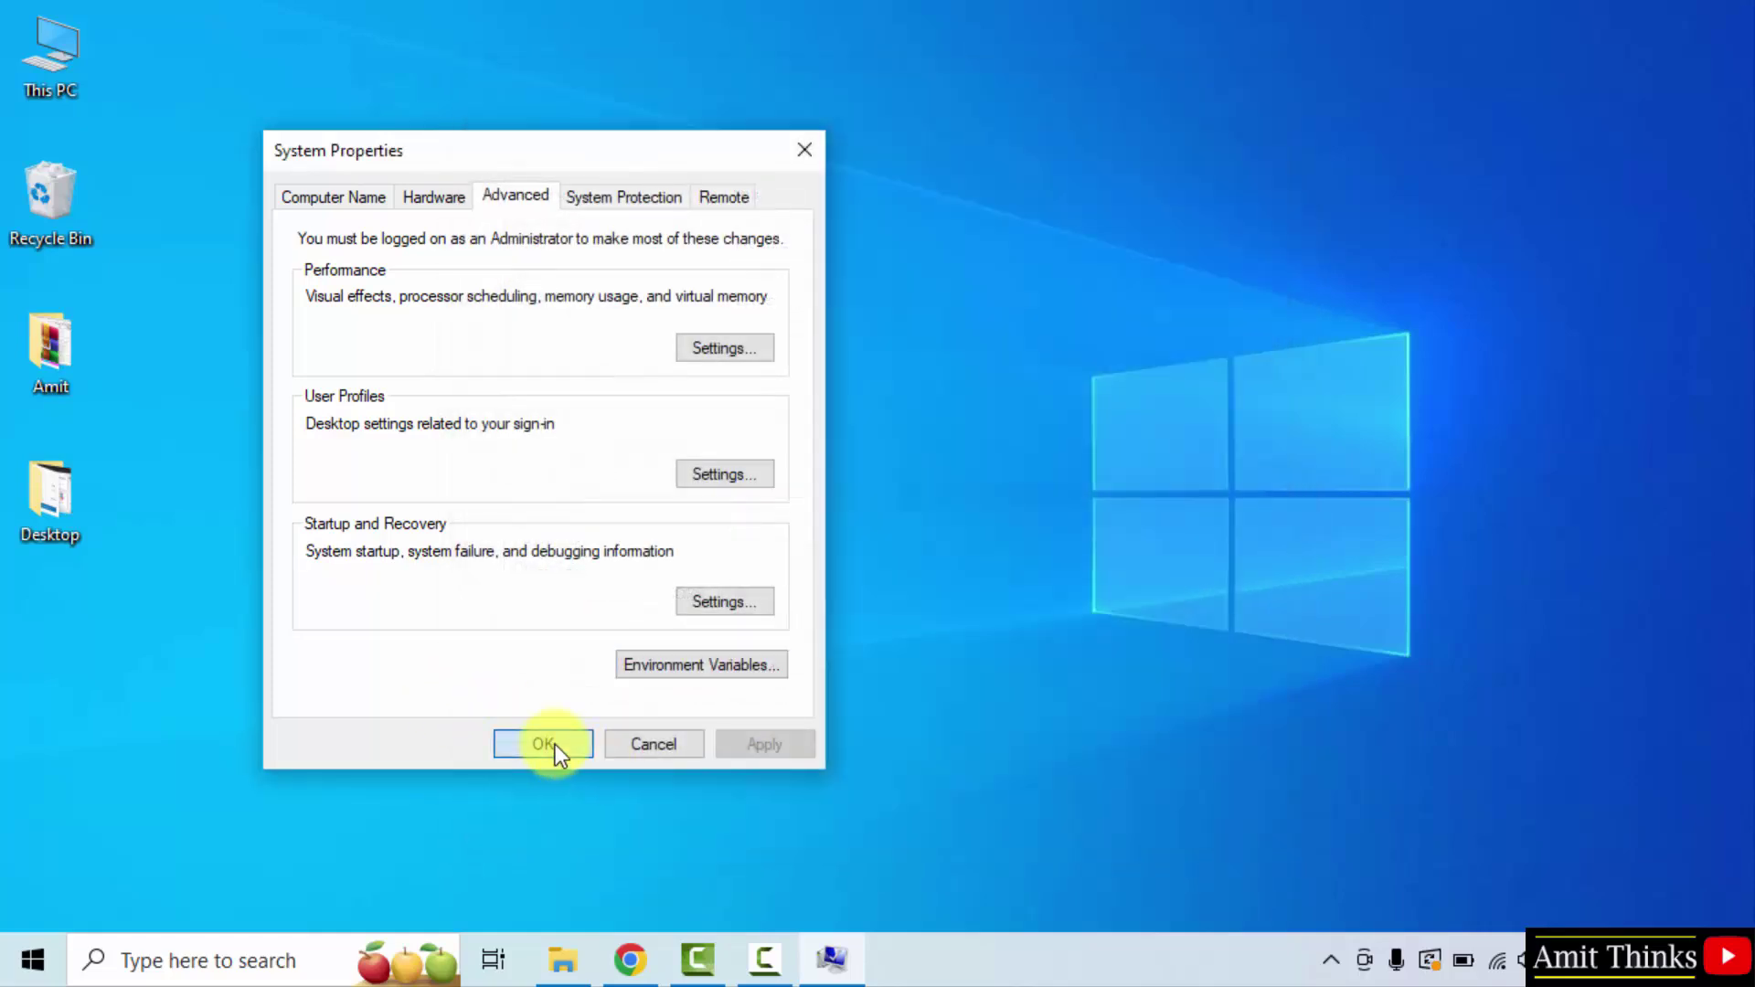
left_click(556, 744)
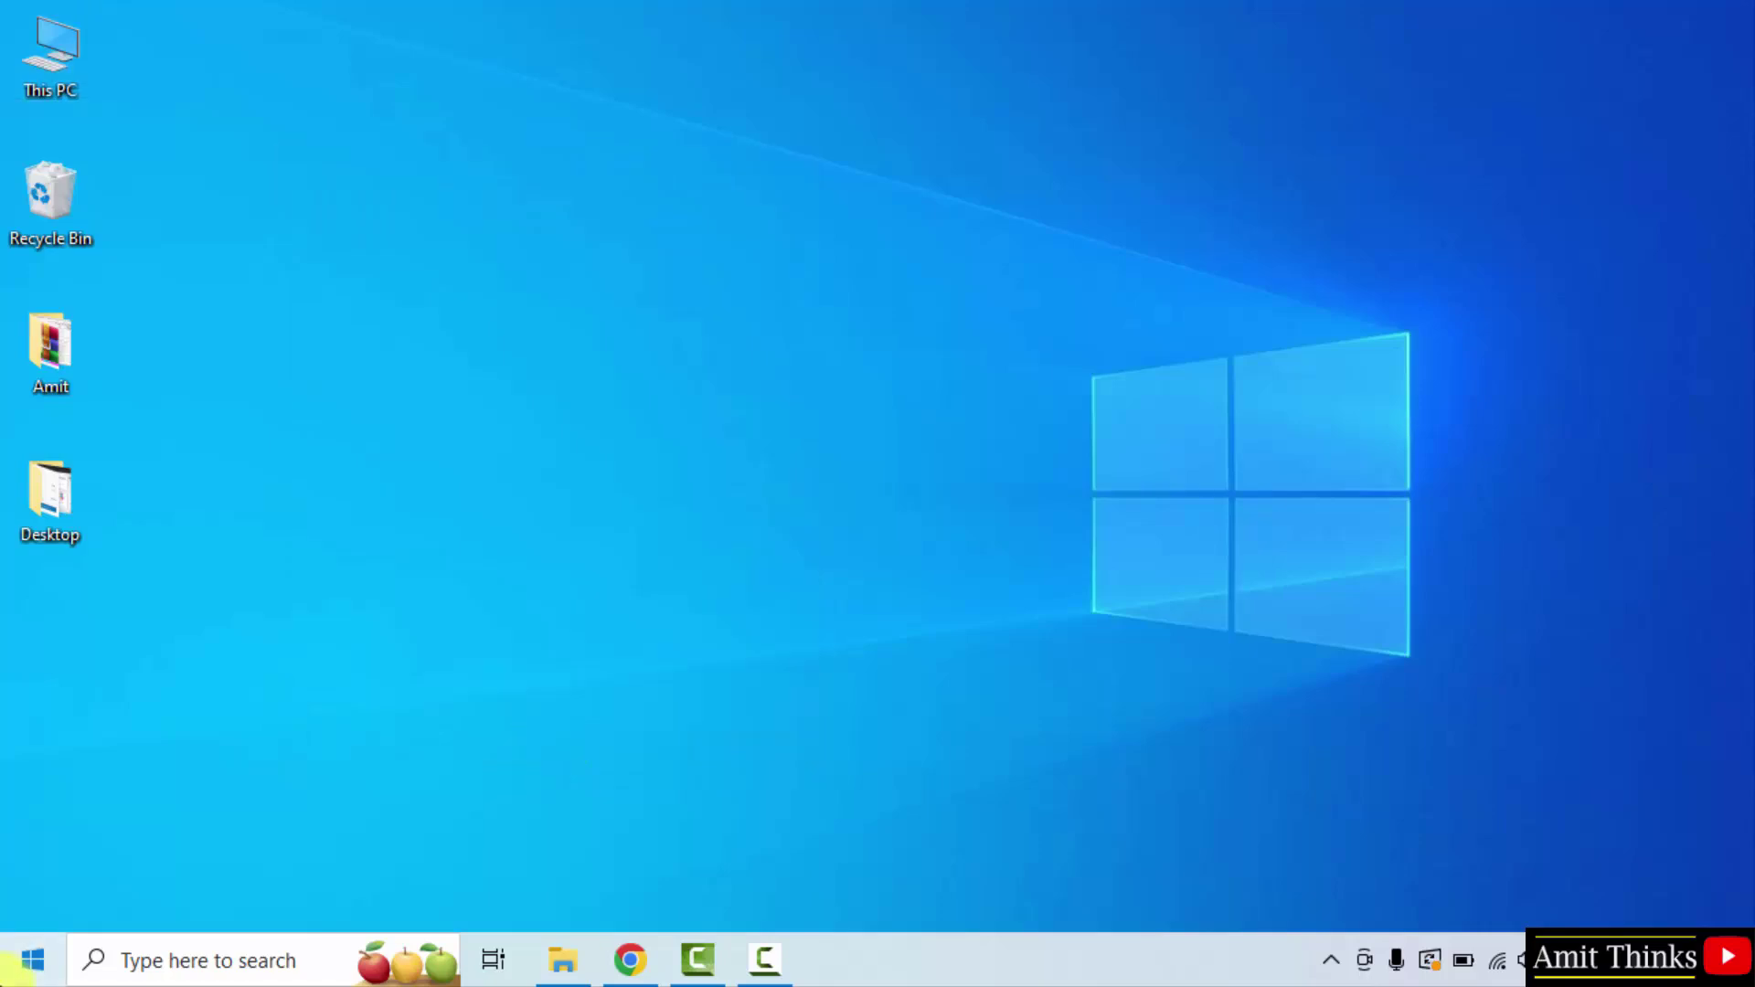
- Open Command Prompt via a 'cmd' search and run java --version
left_click(13, 971)
type("cmd")
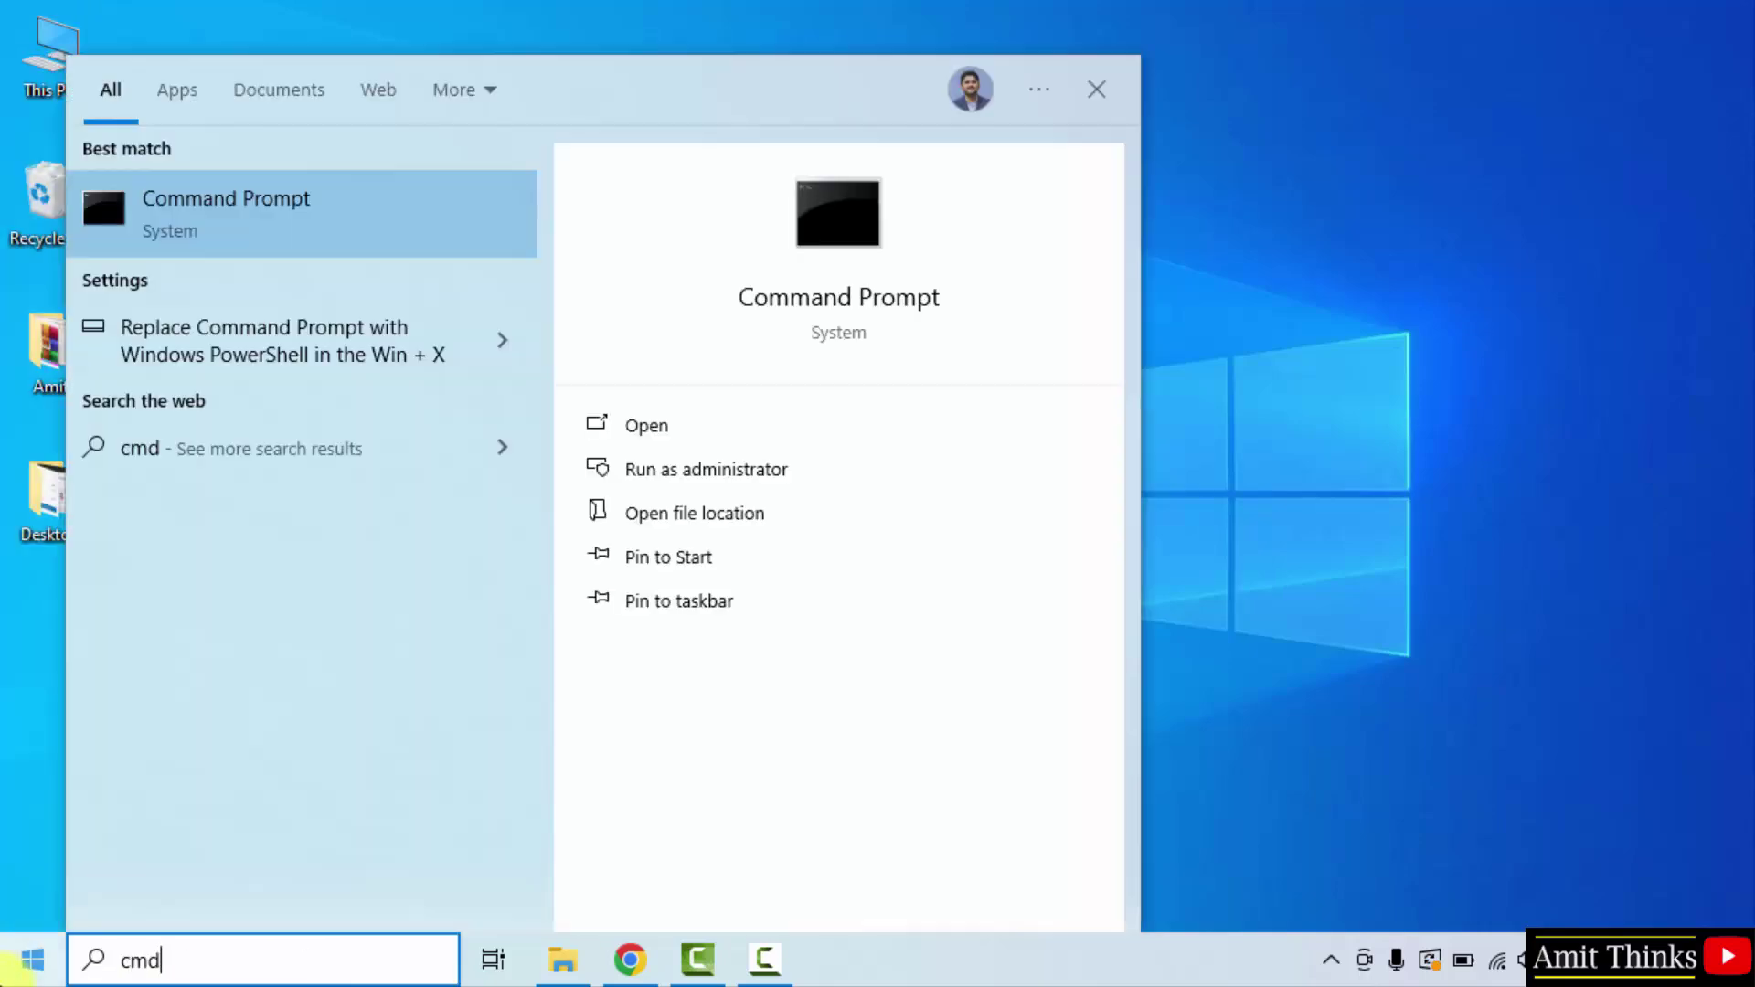
left_click(838, 424)
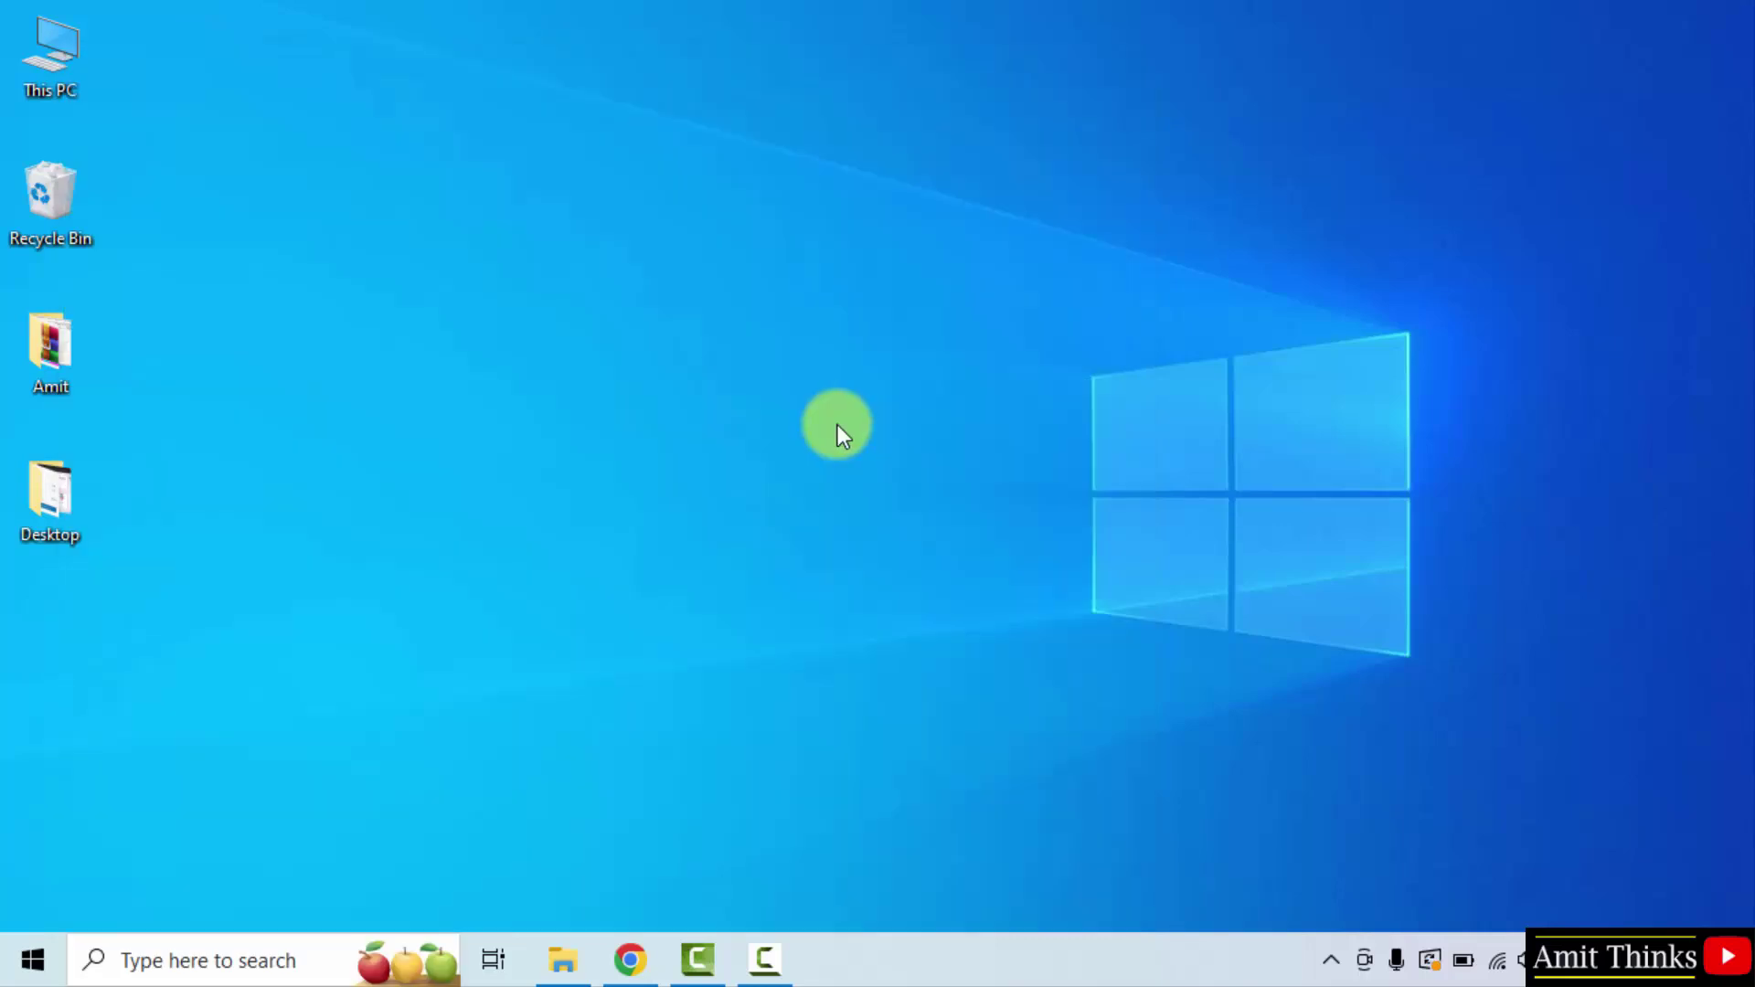
left_click_drag(19, 20, 290, 326)
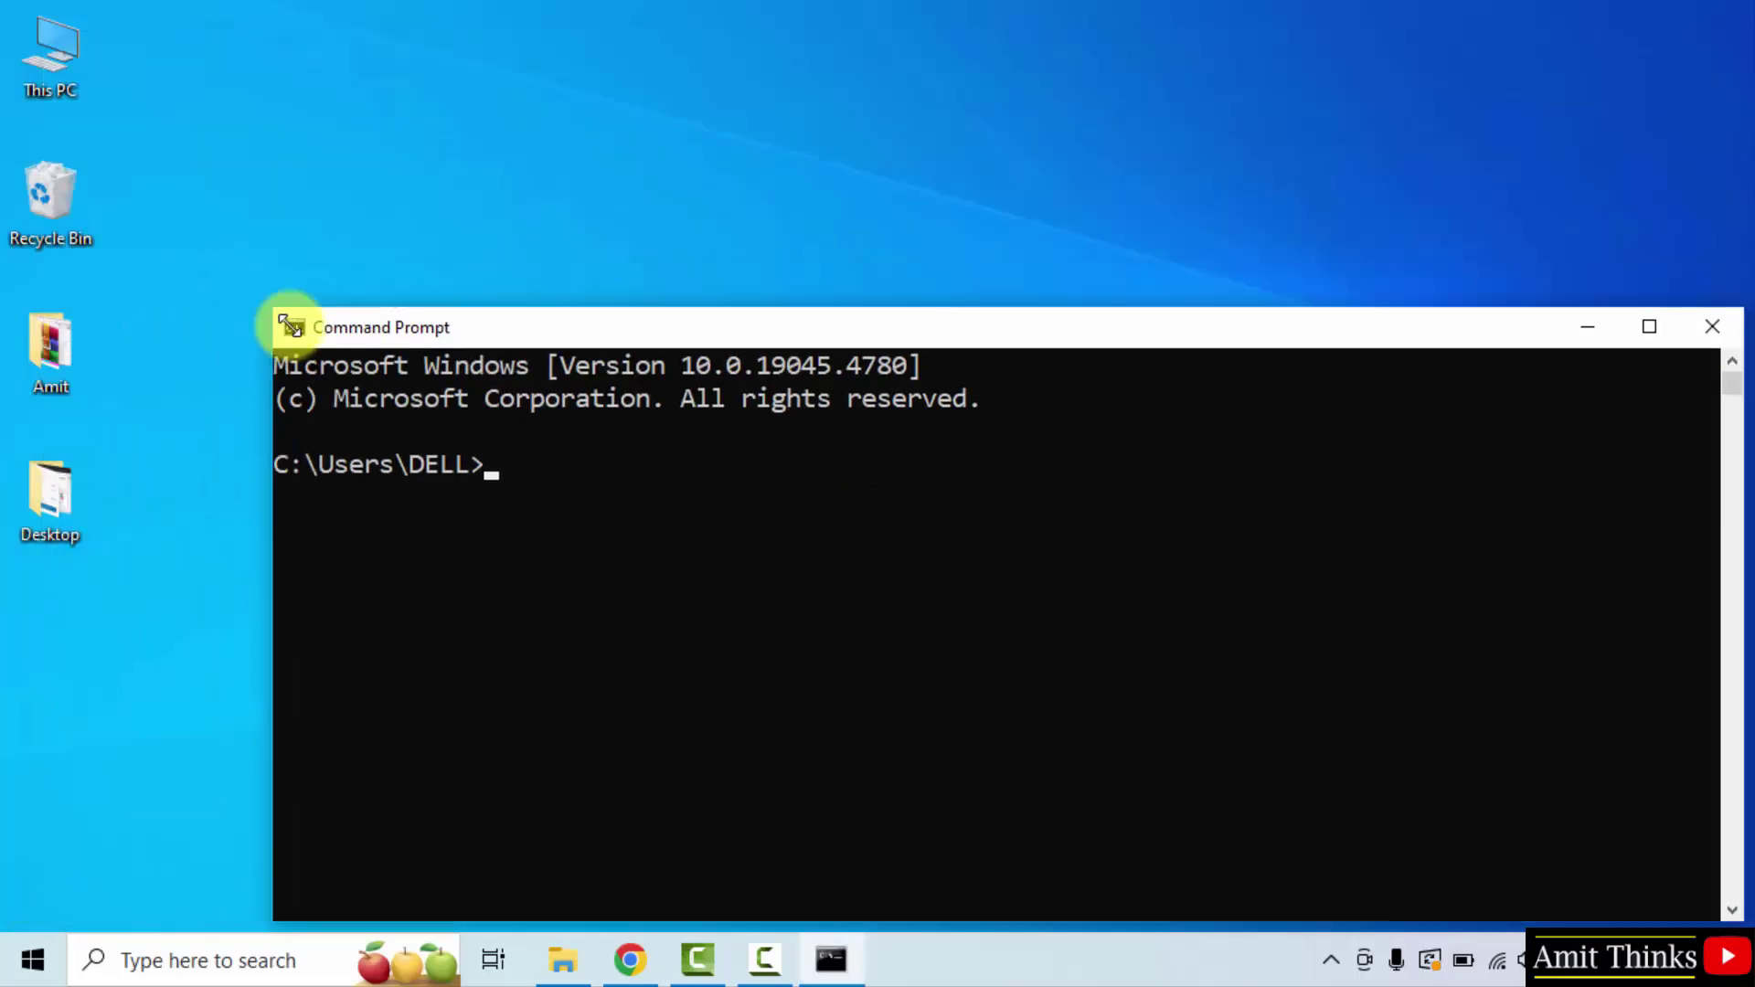
left_click_drag(573, 321, 595, 192)
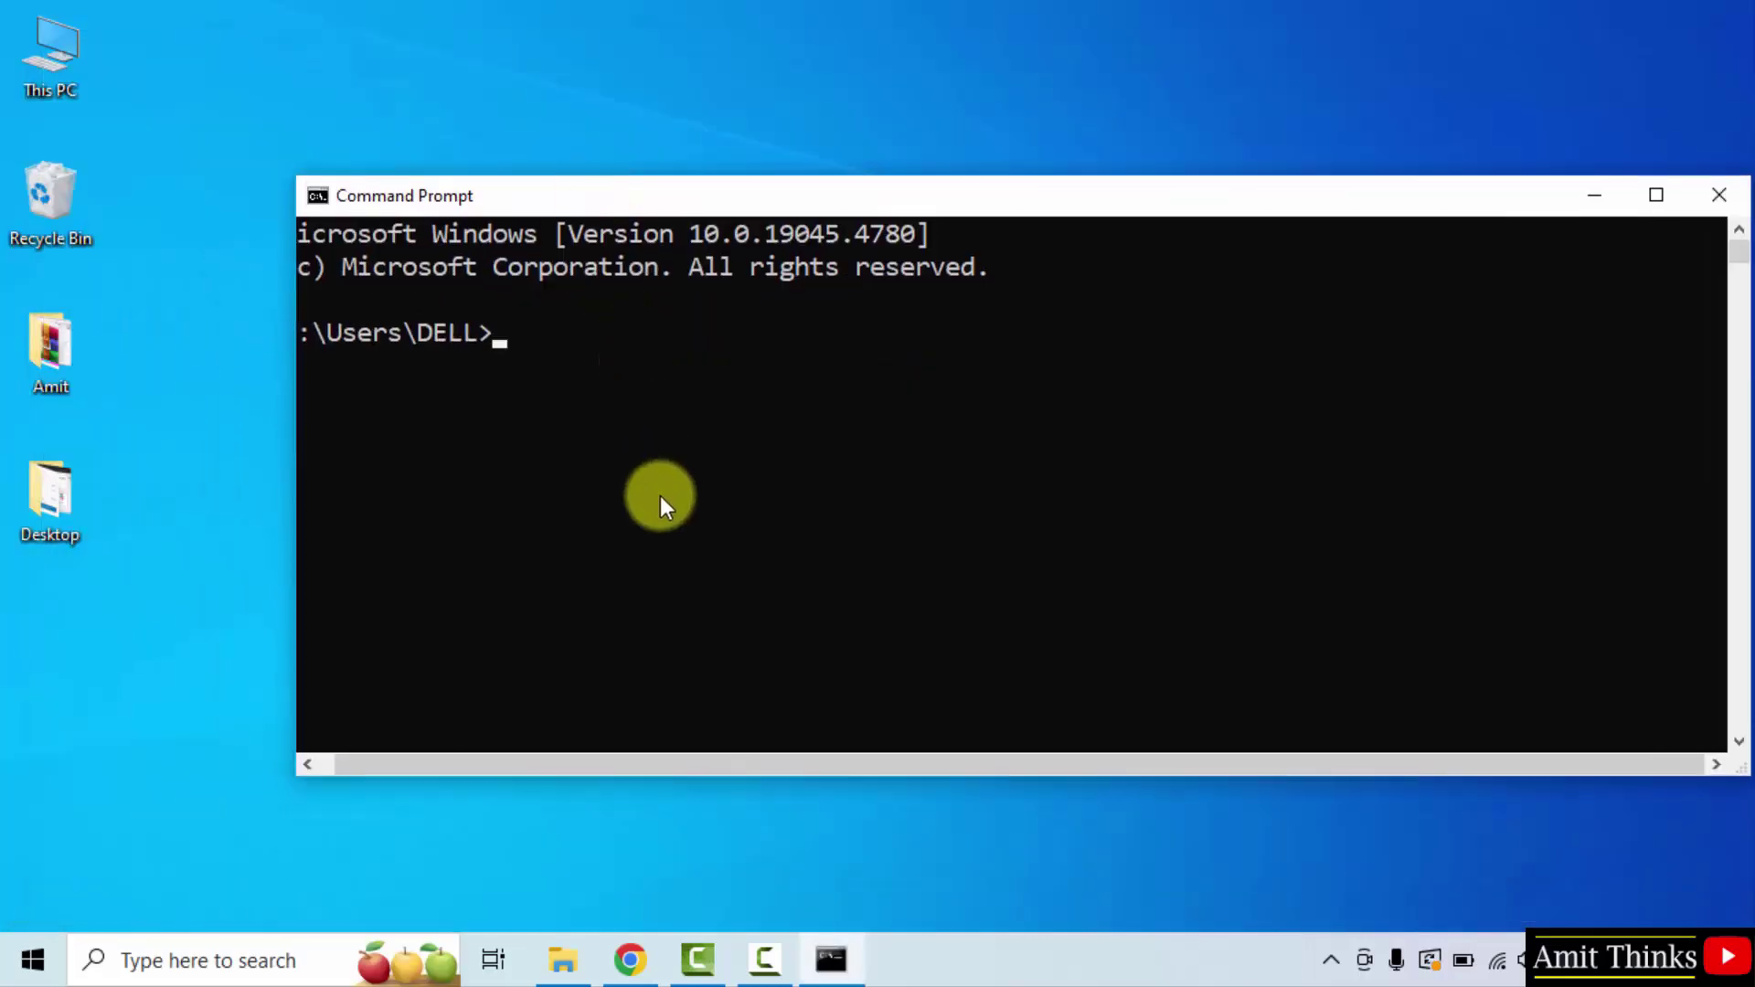
type("java")
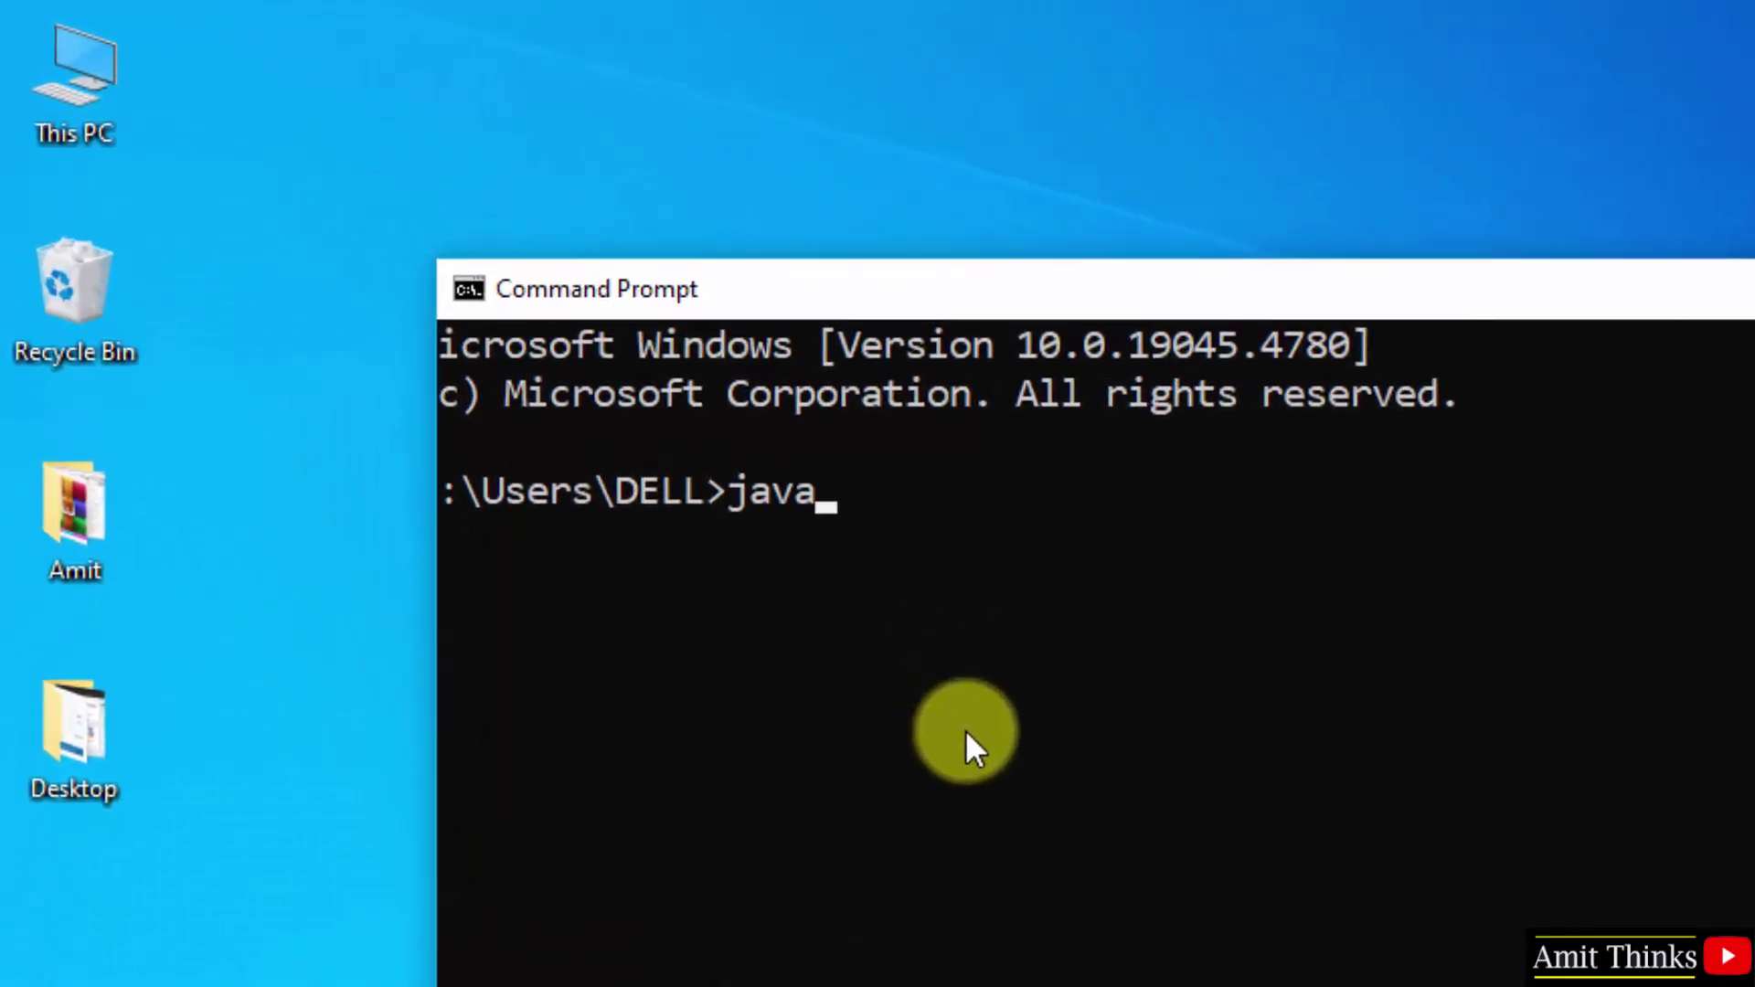
type(" --ver")
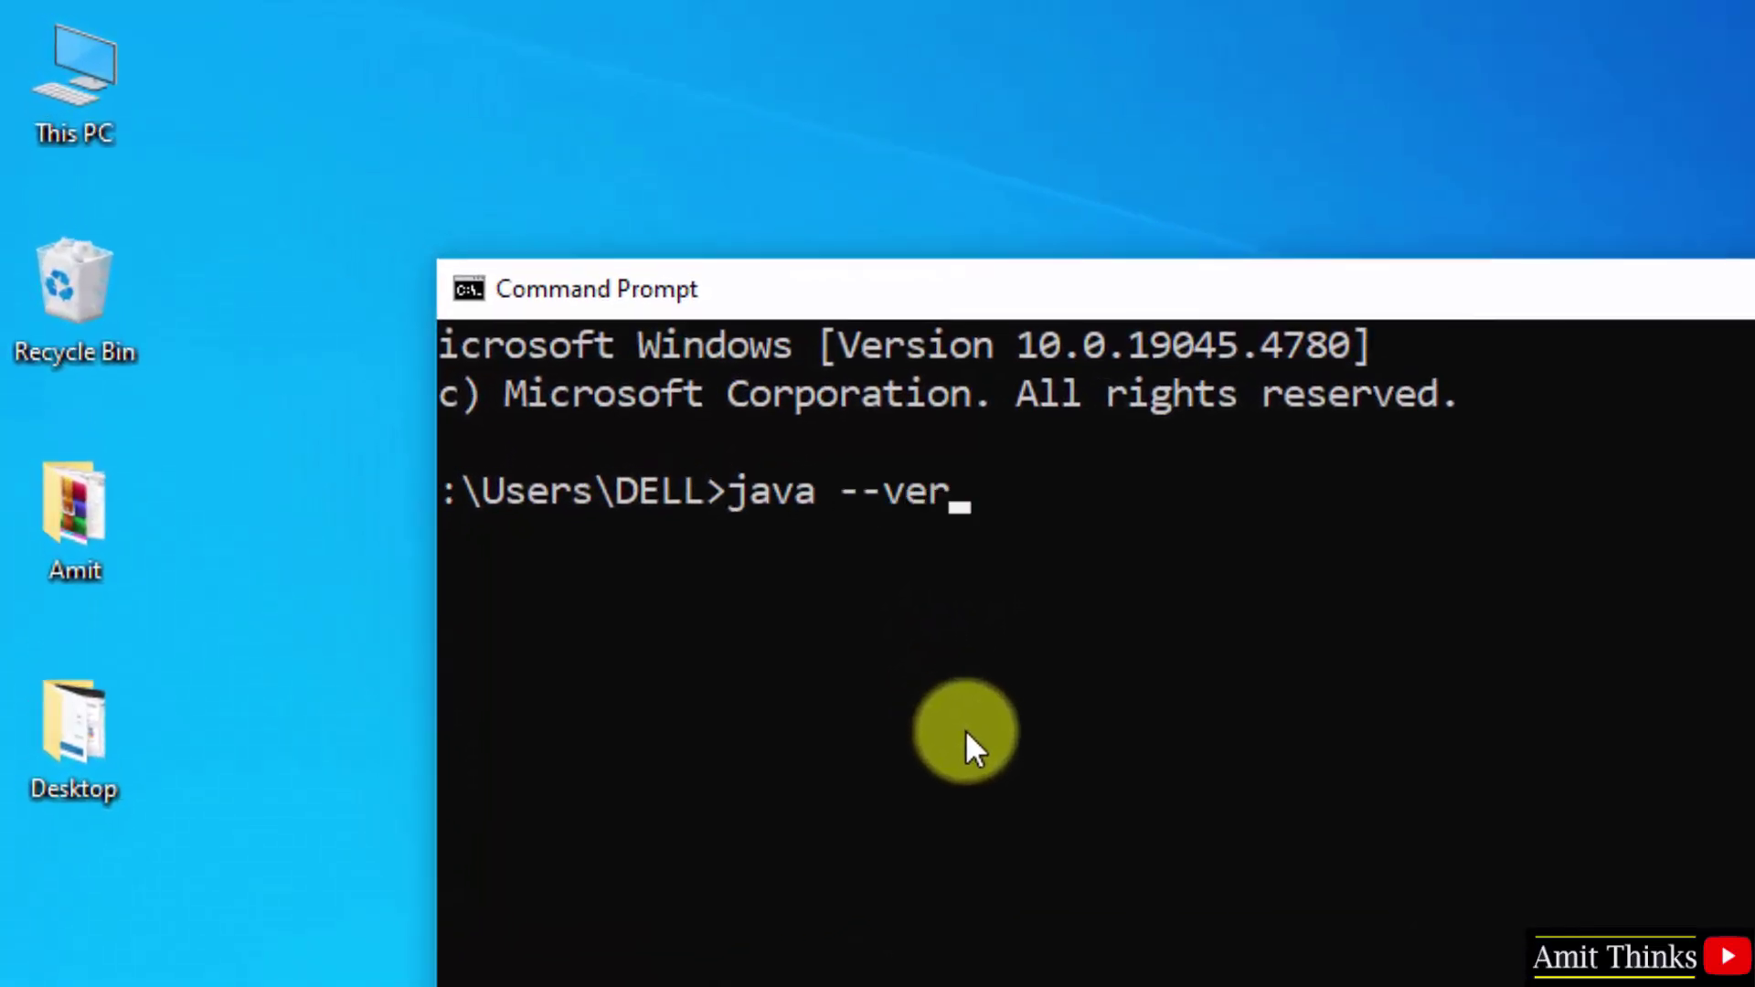
type("sion")
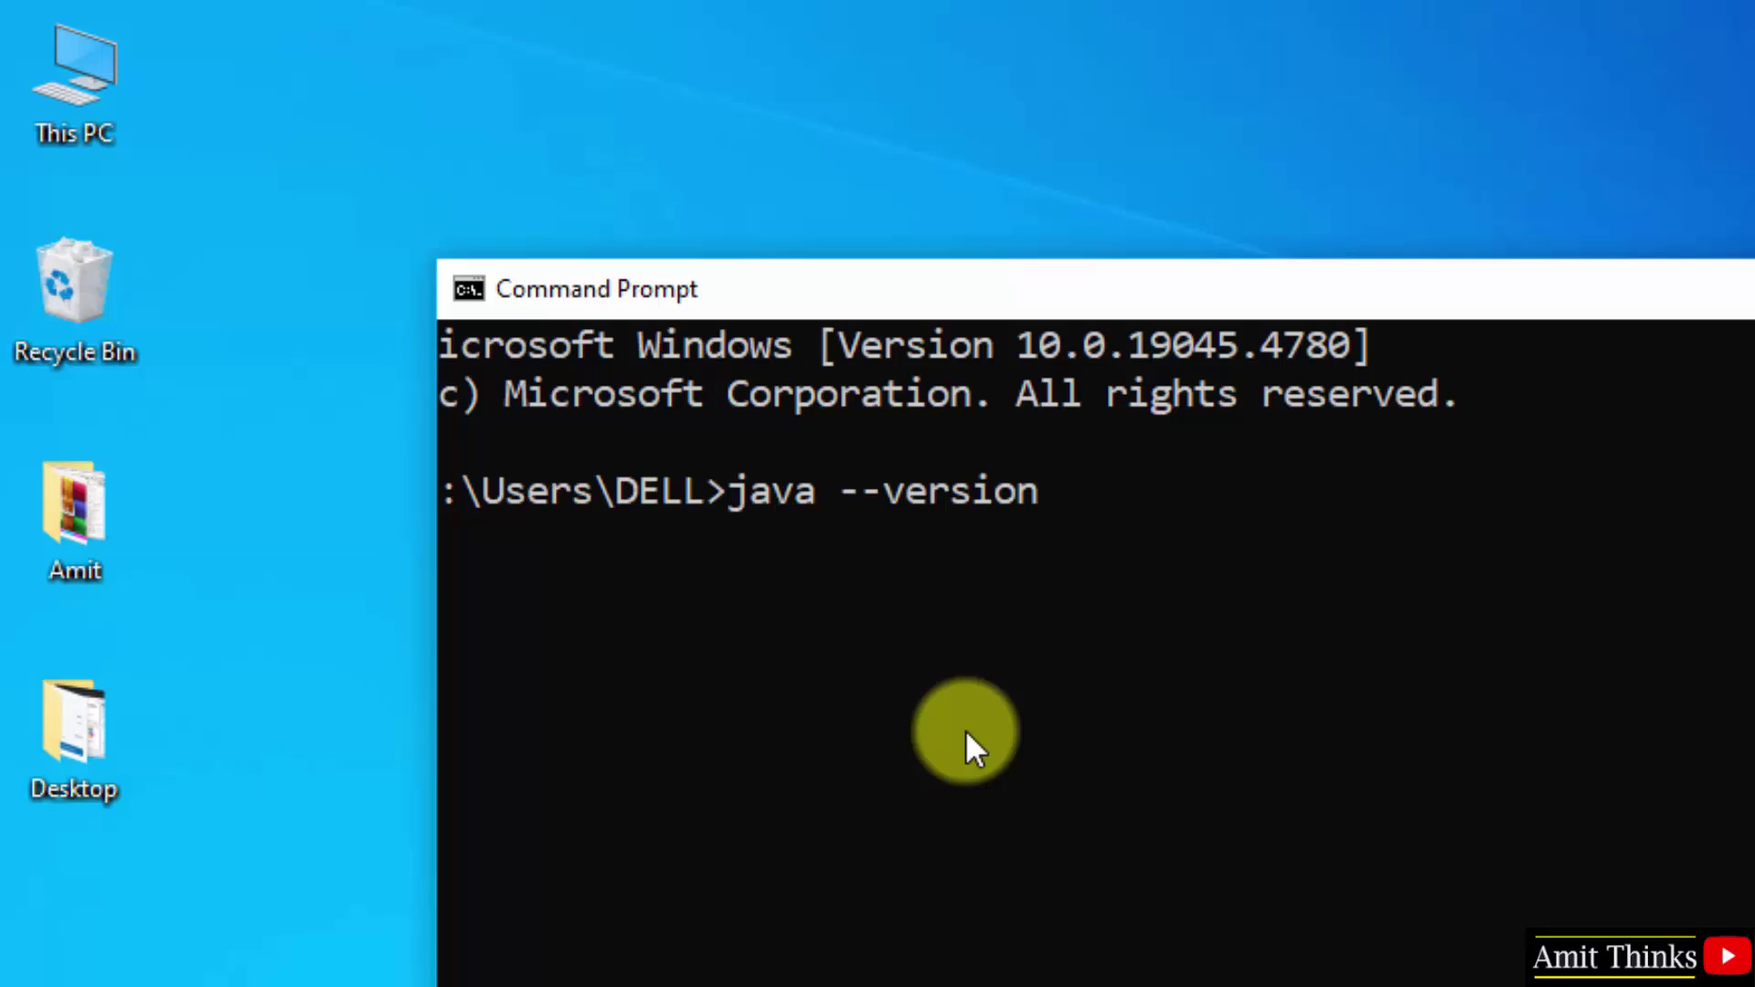
key("Return")
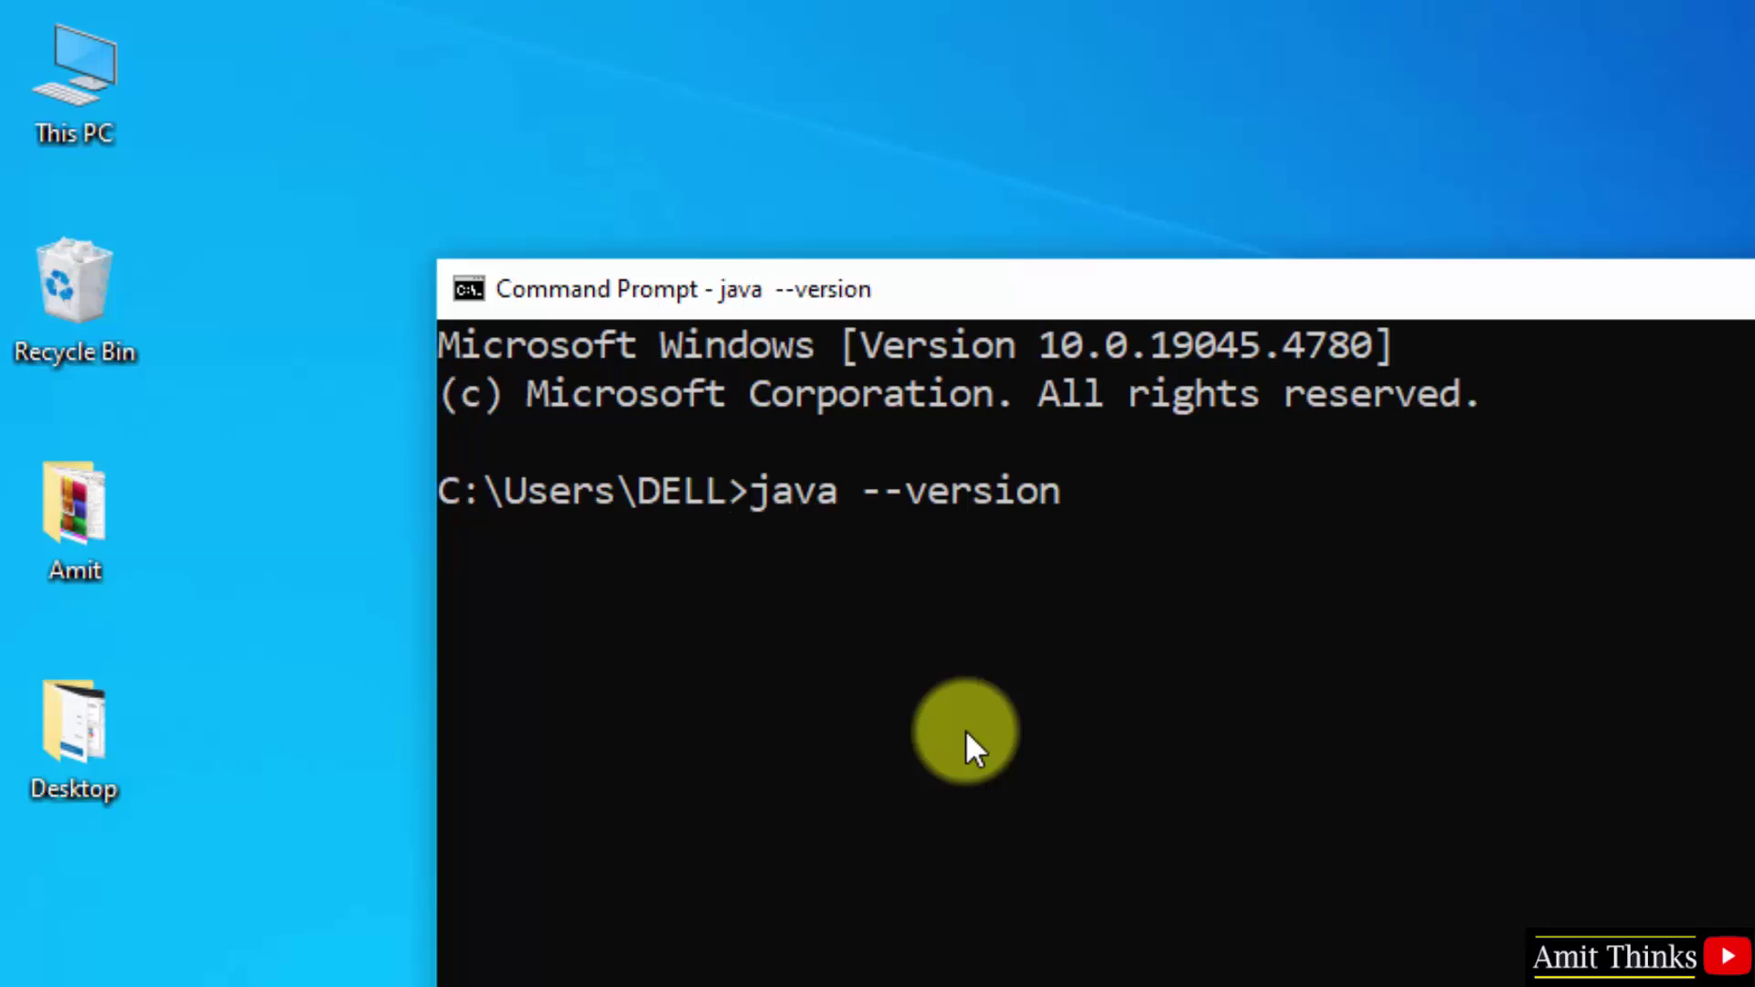